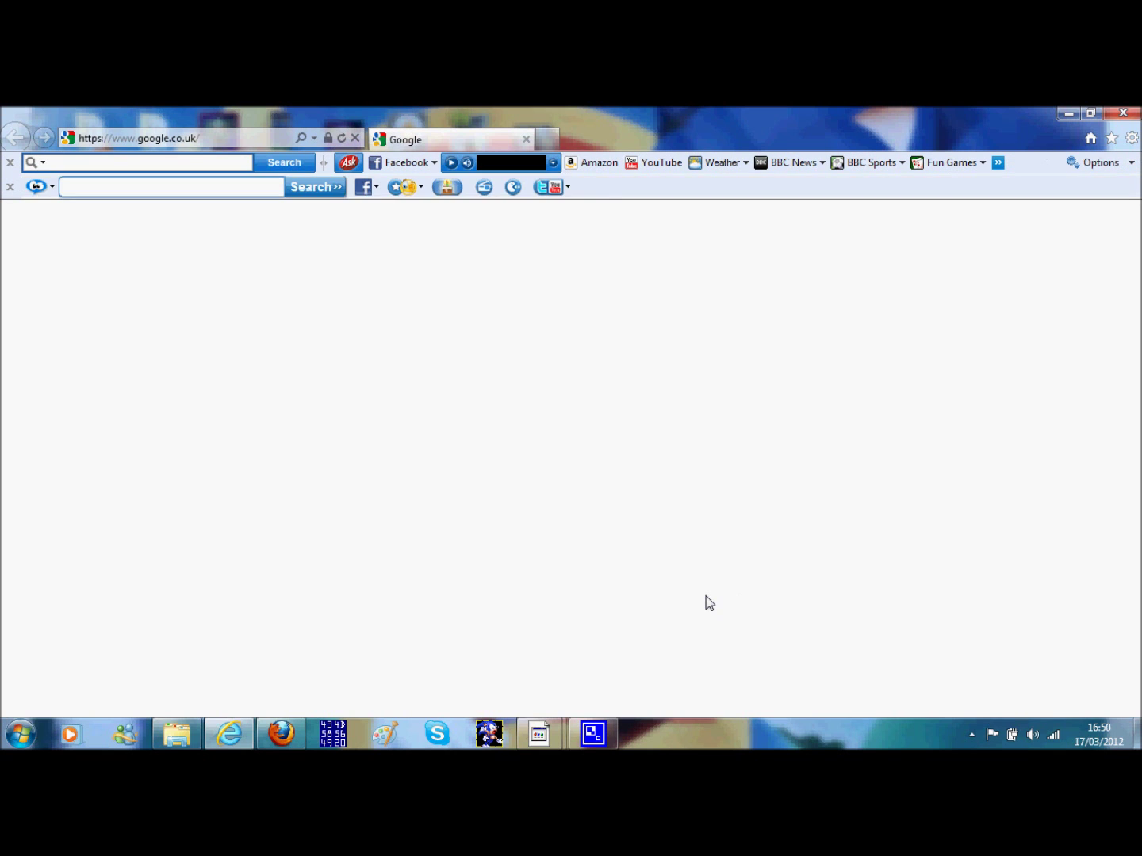
Step: Open the Sonic Retro bookmark and browse the SCHG How-to:Guide page
click(1111, 138)
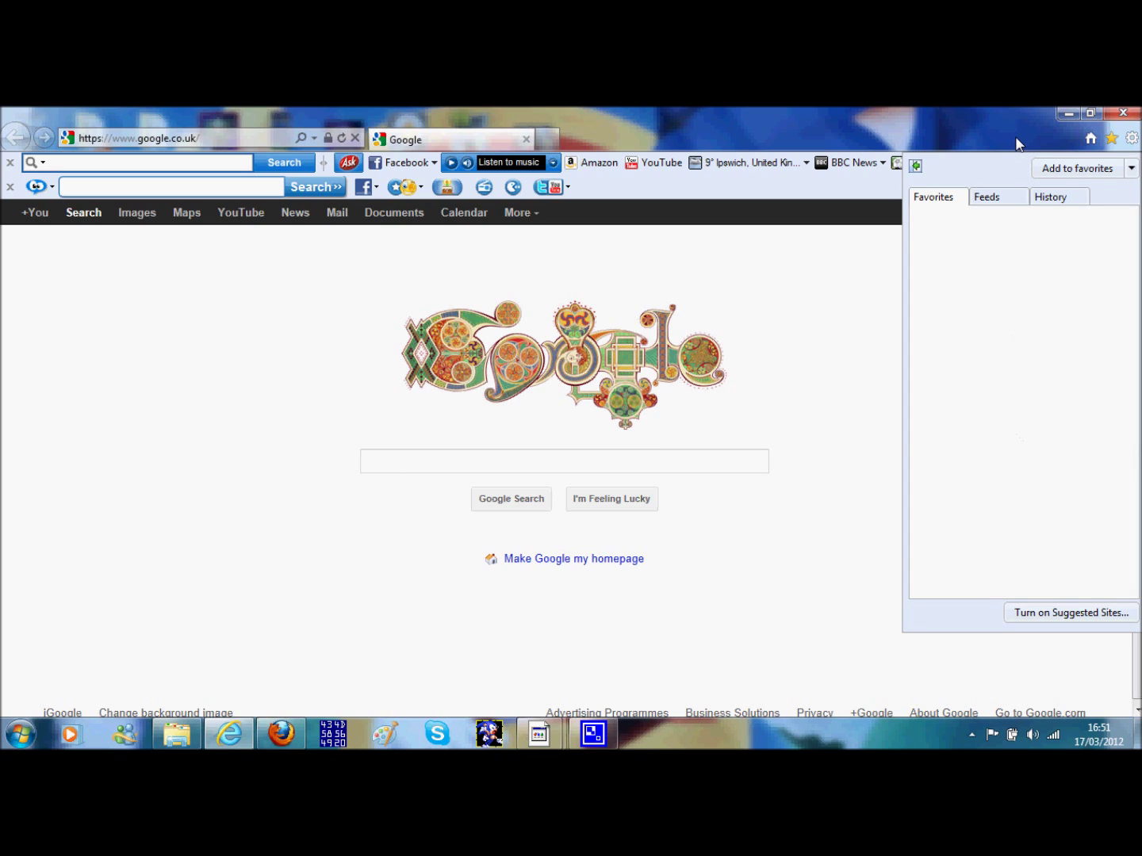
click(955, 328)
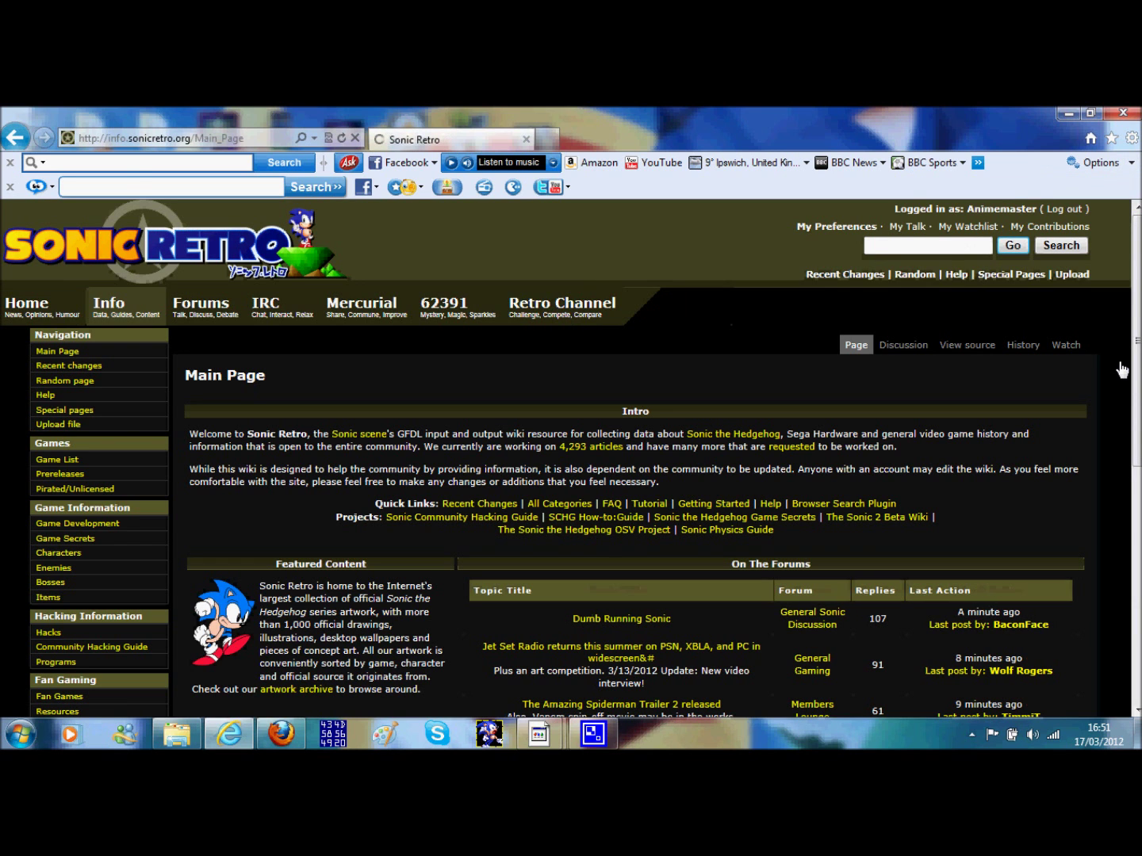
click(599, 522)
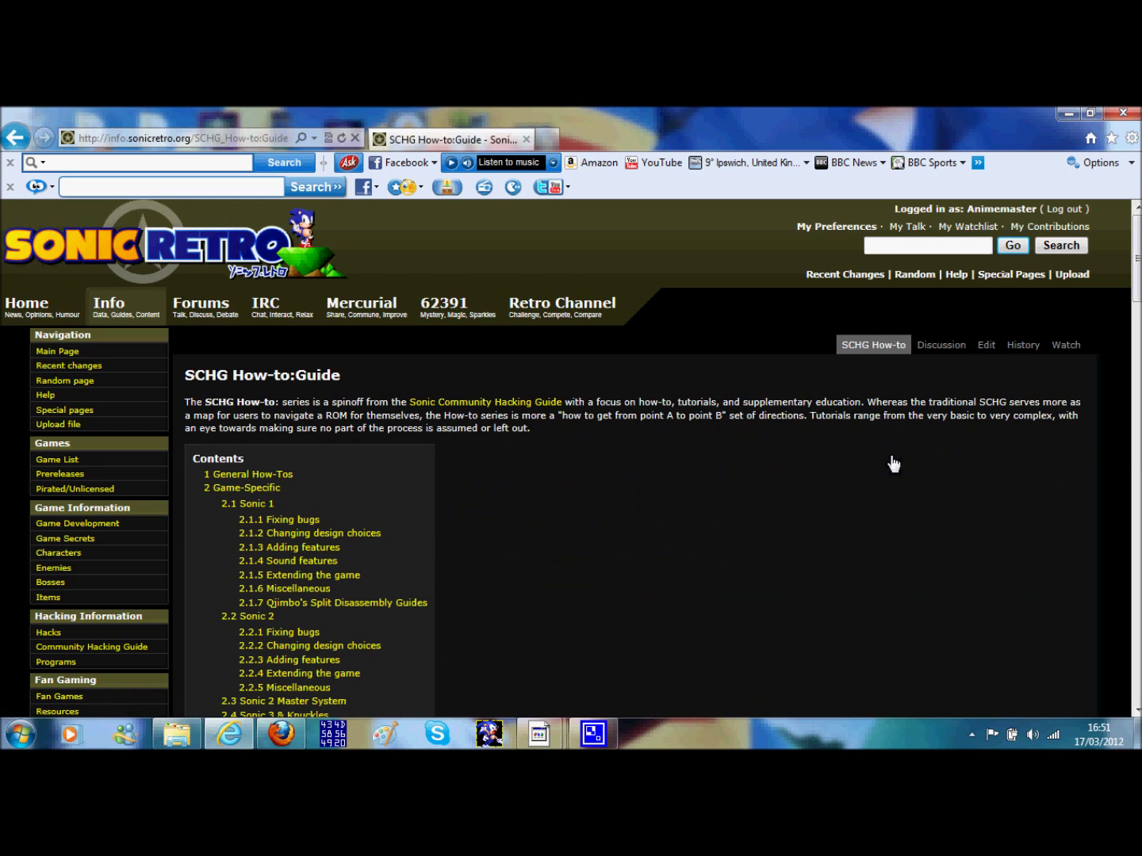
scroll(841, 477, down, 5)
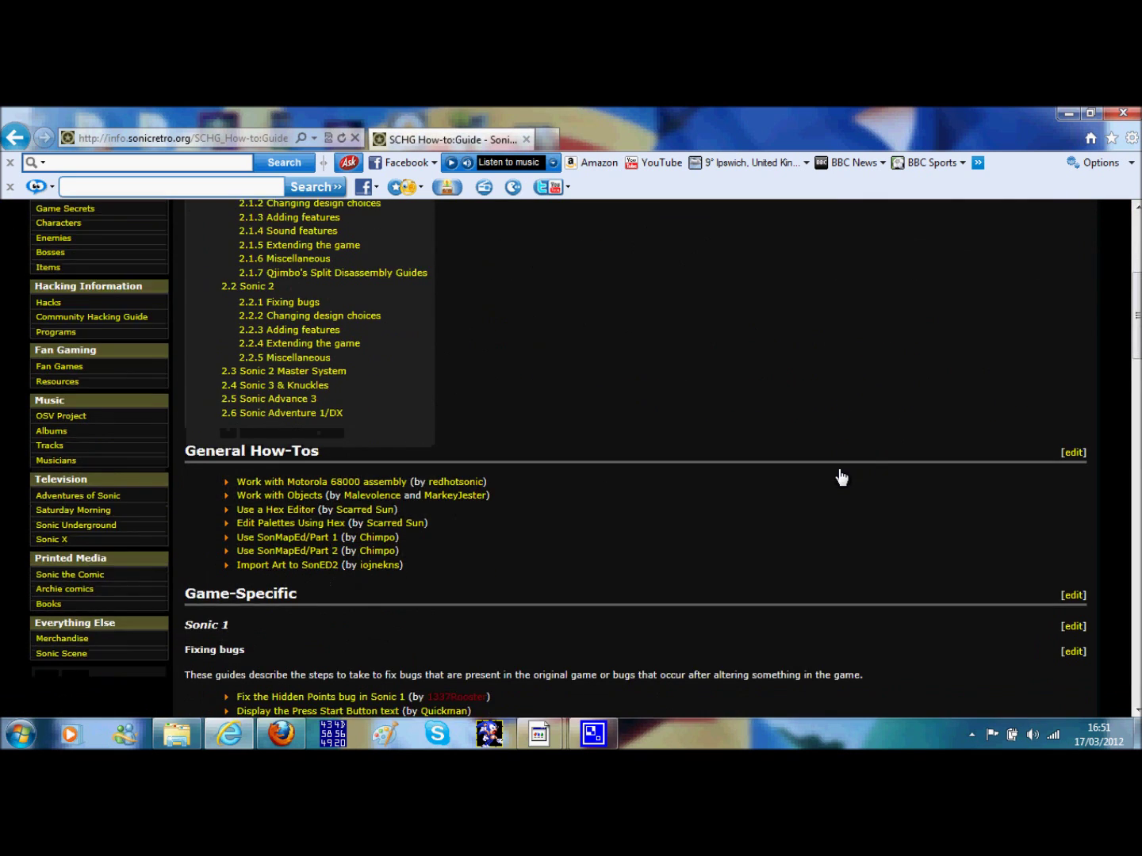
scroll(841, 477, down, 5)
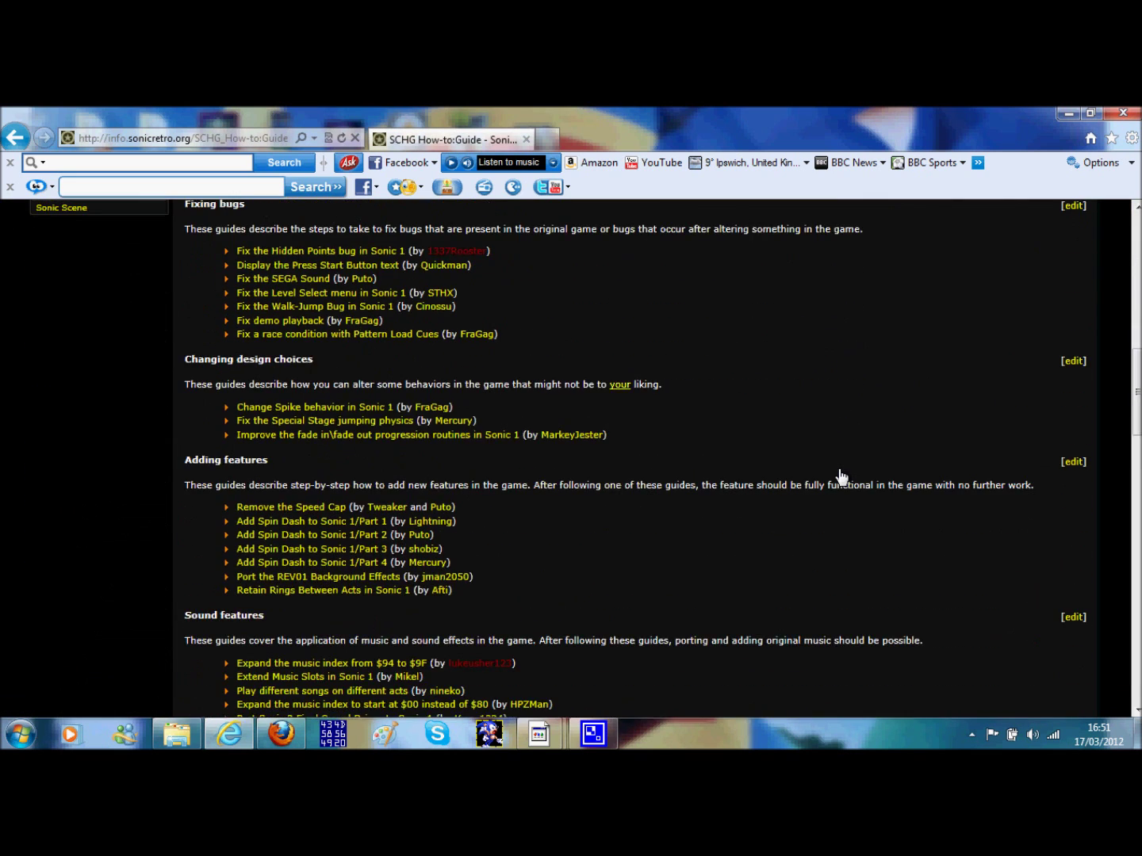
scroll(796, 477, down, 2)
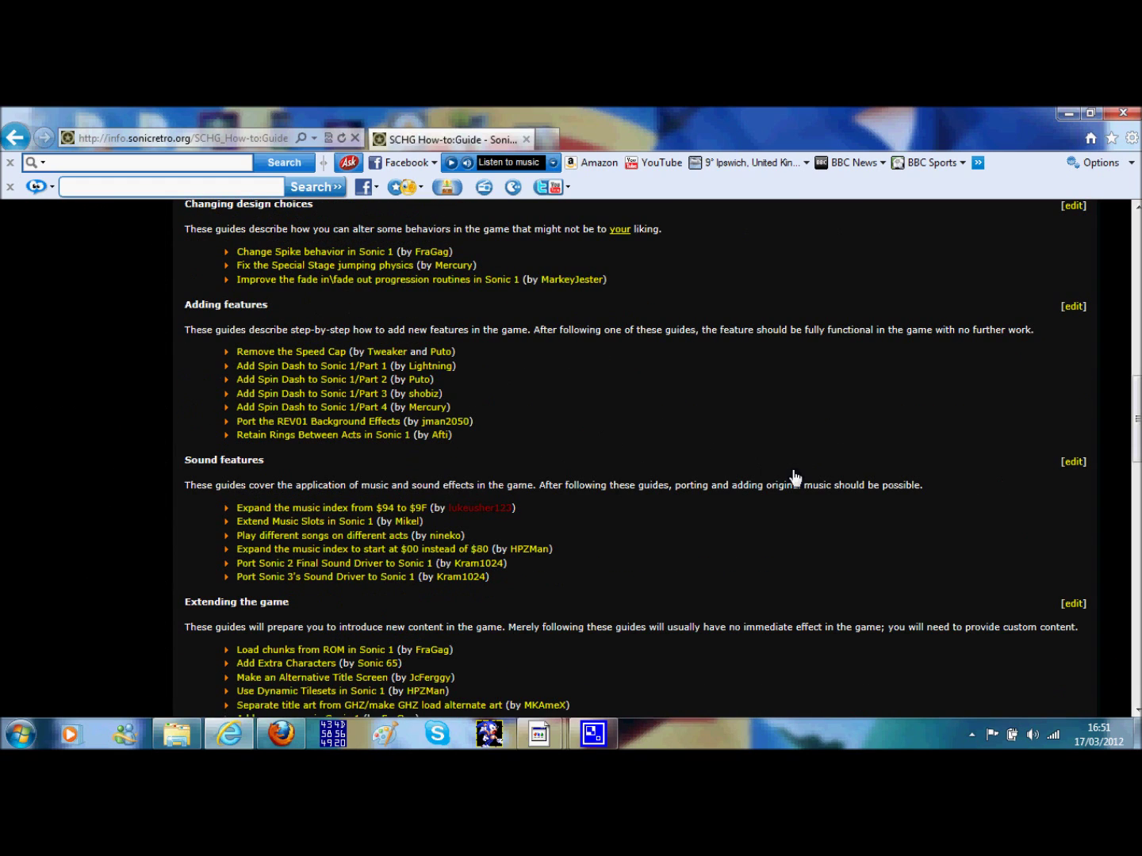
scroll(796, 477, down, 2)
scroll(796, 477, up, 2)
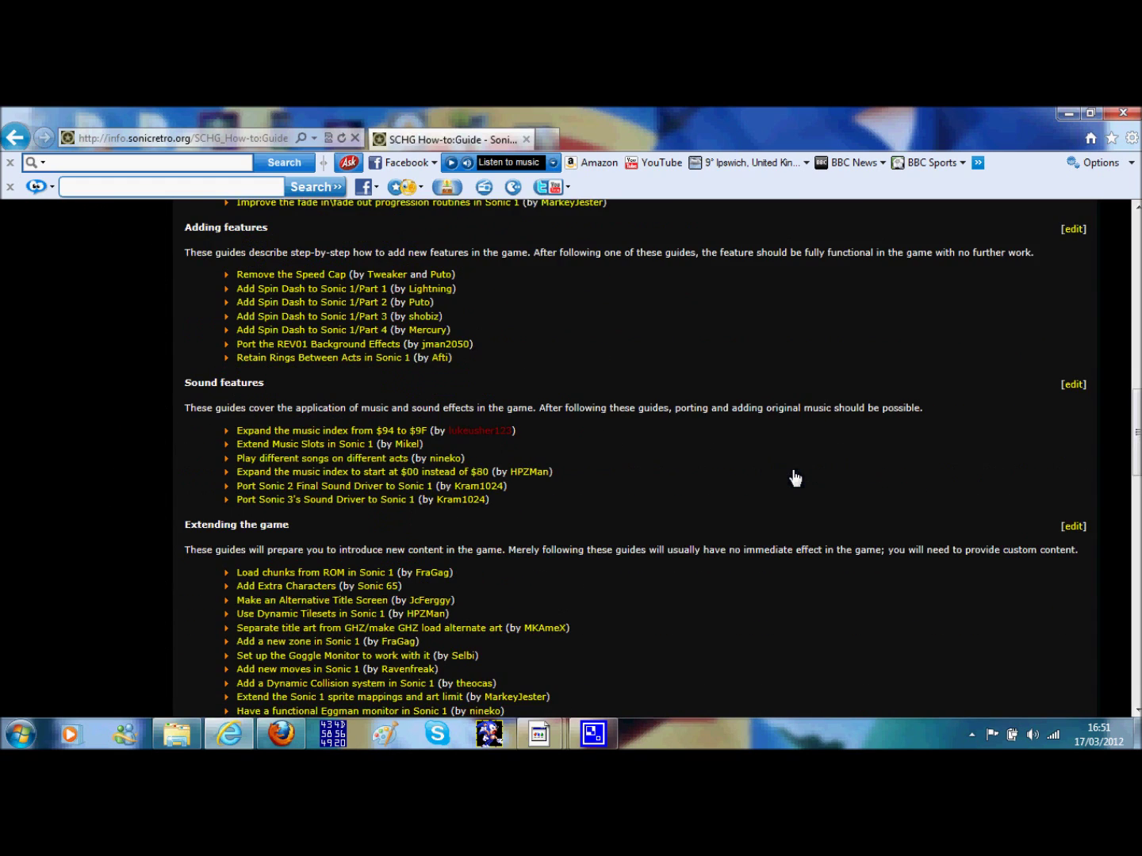
scroll(795, 476, up, 4)
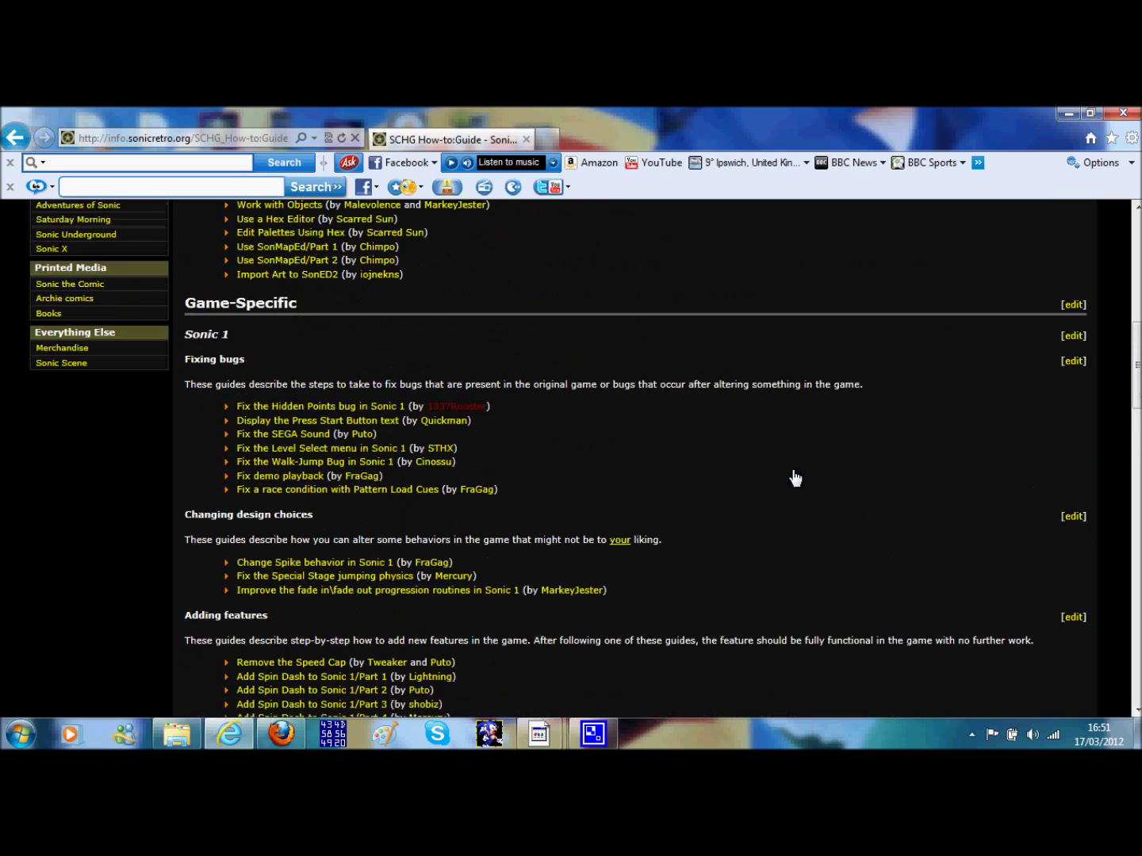
scroll(796, 478, up, 1)
scroll(645, 485, down, 4)
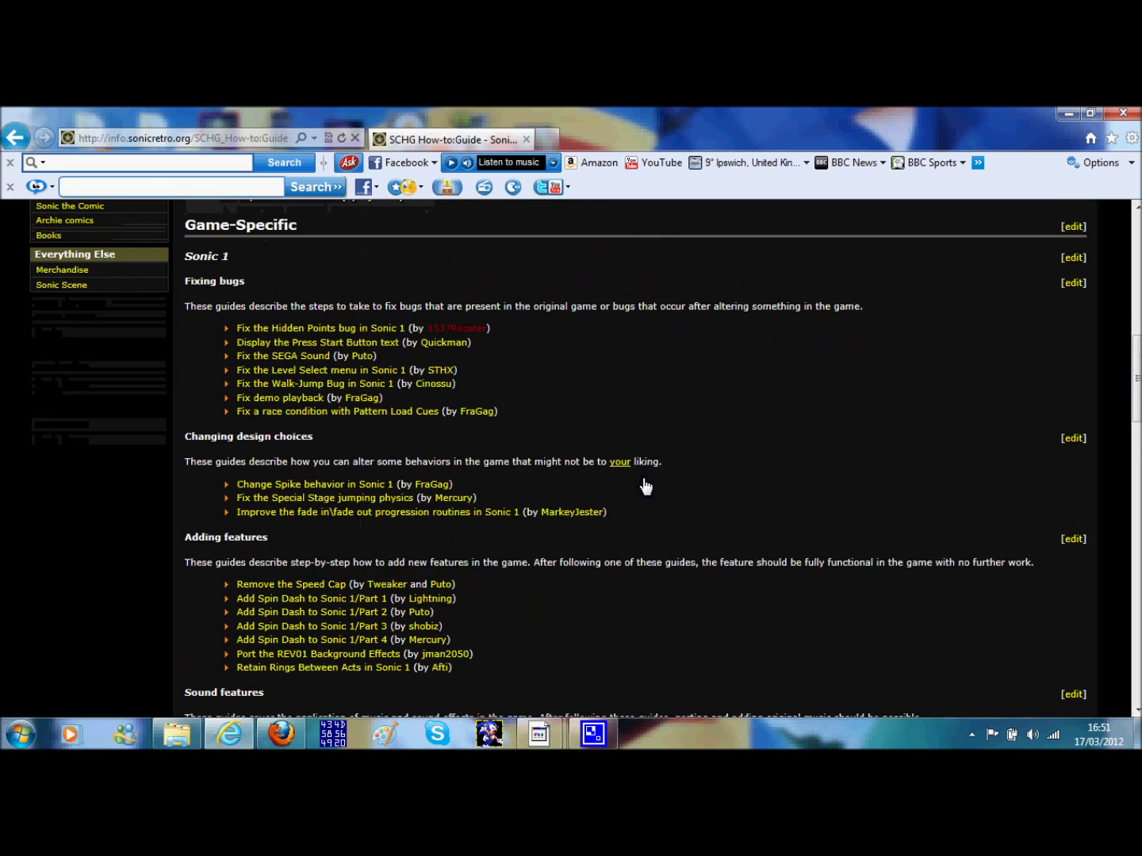
scroll(645, 485, down, 1)
scroll(644, 486, up, 4)
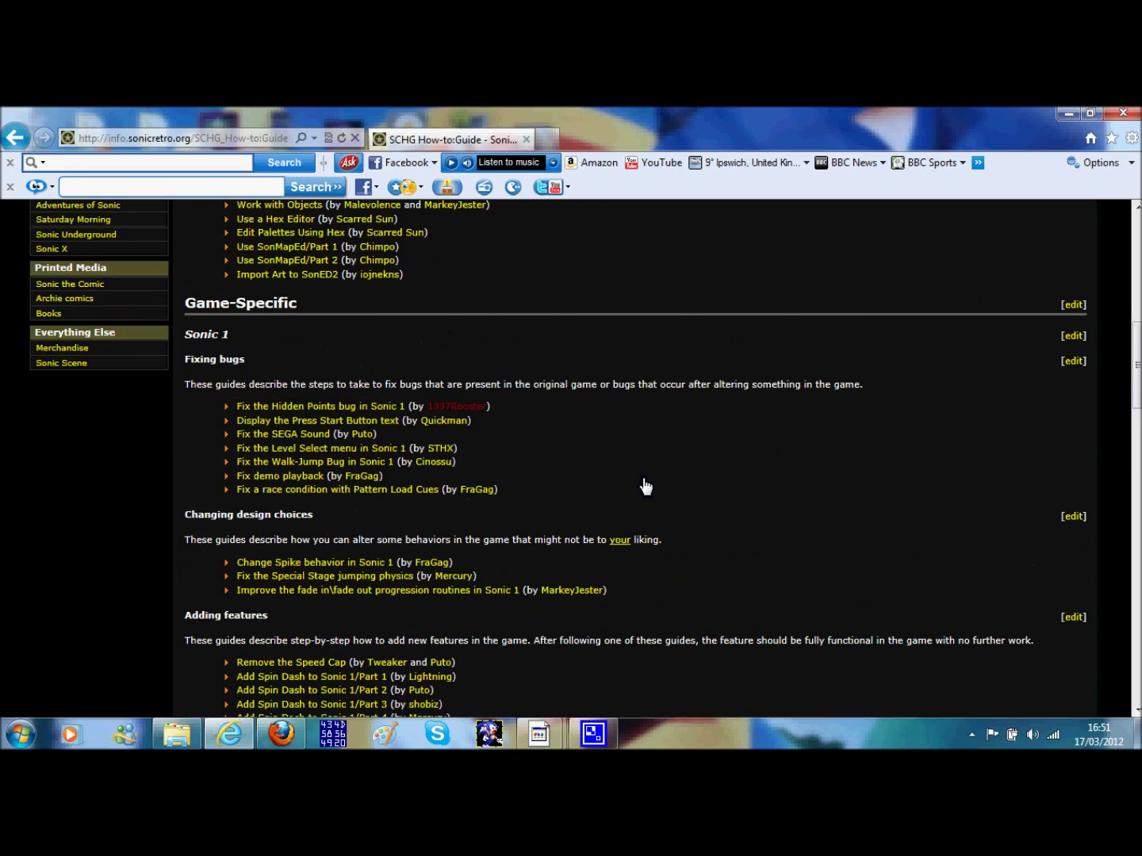
scroll(645, 487, up, 1)
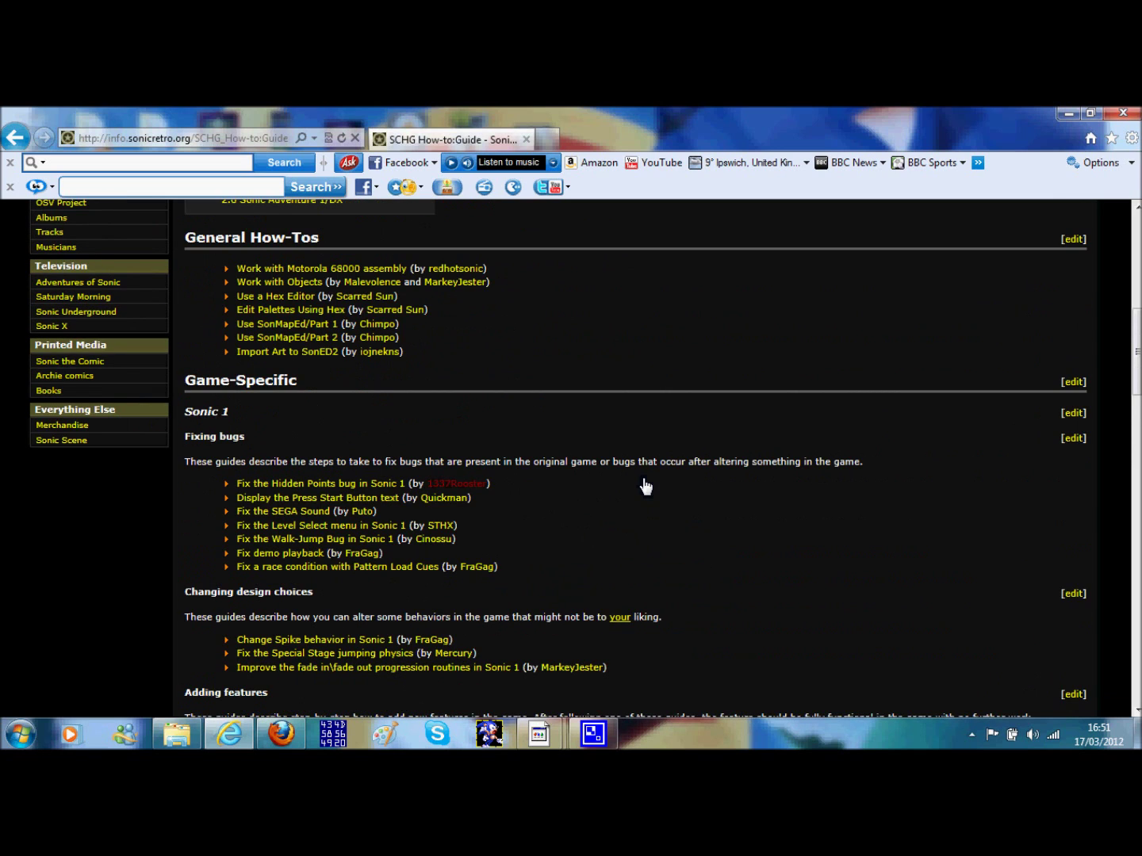
scroll(645, 486, up, 1)
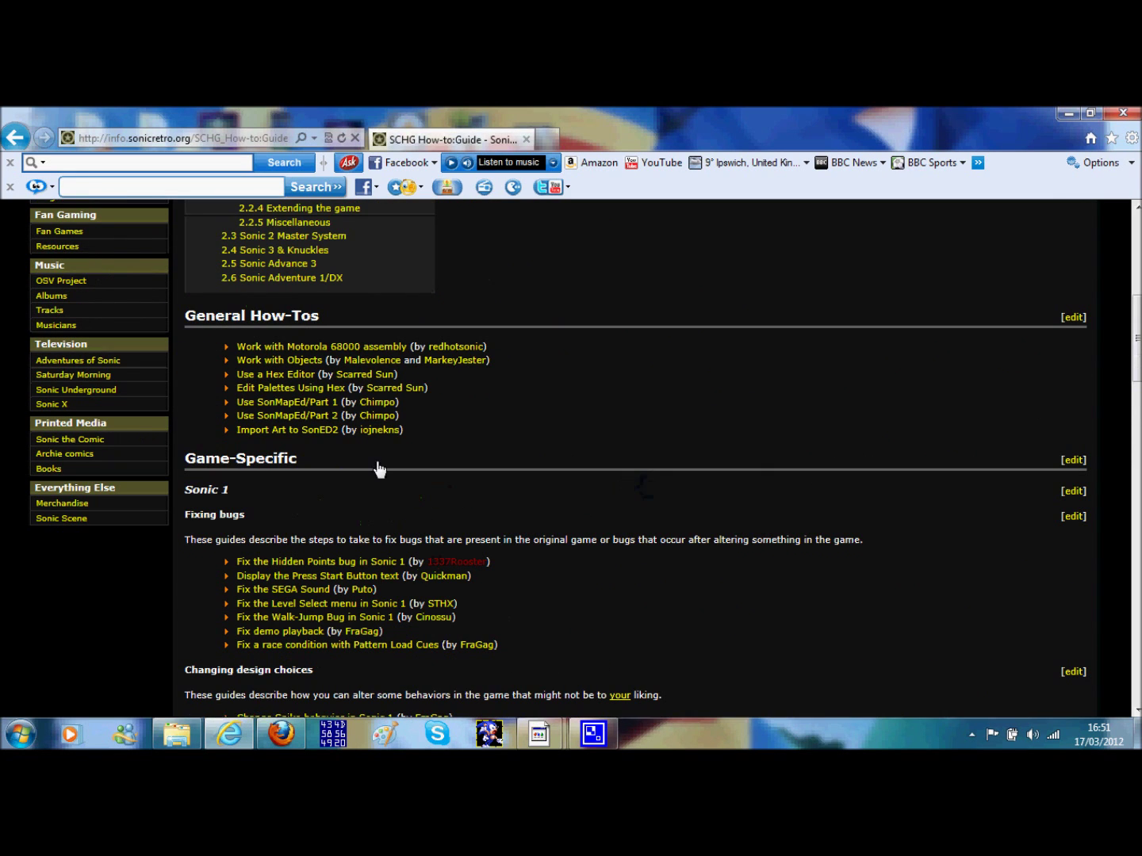
Step: View the Use SonMapEd/Part 1 tutorial, then go back to the wiki's Main Page
click(297, 408)
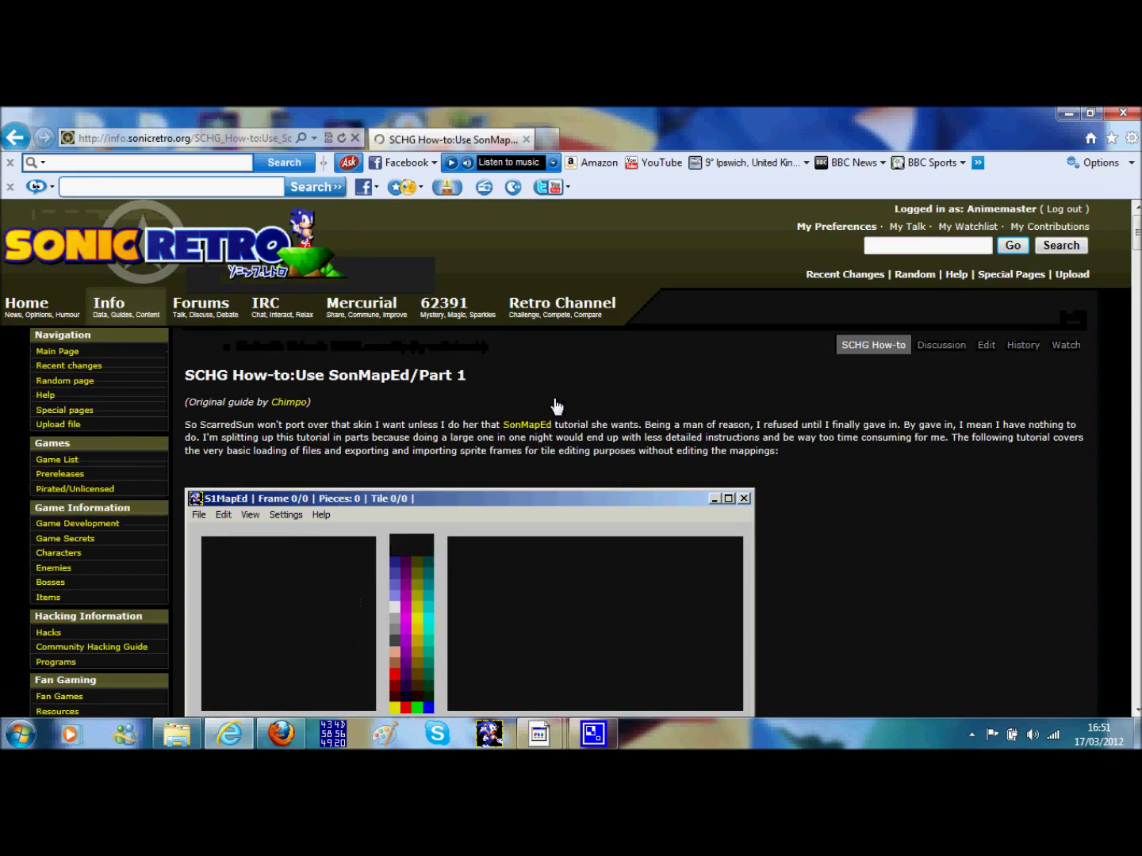
scroll(697, 395, down, 2)
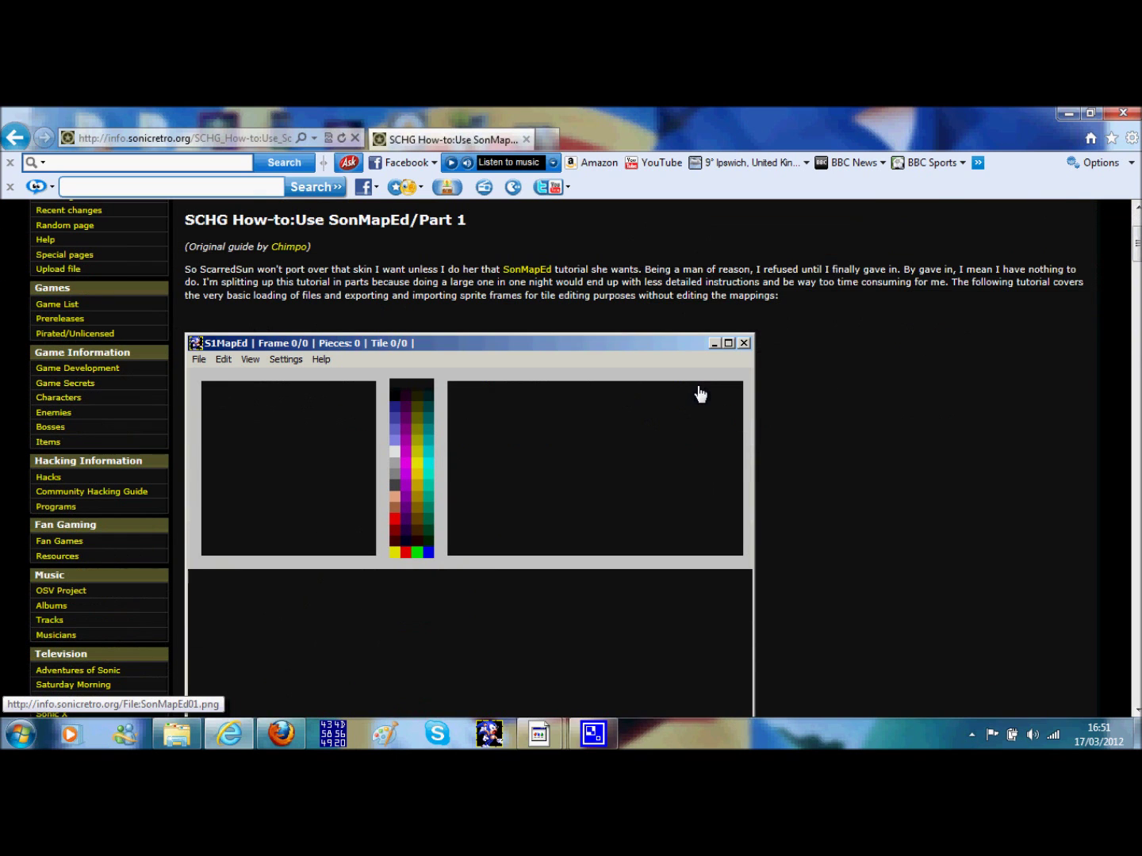
scroll(697, 395, down, 9)
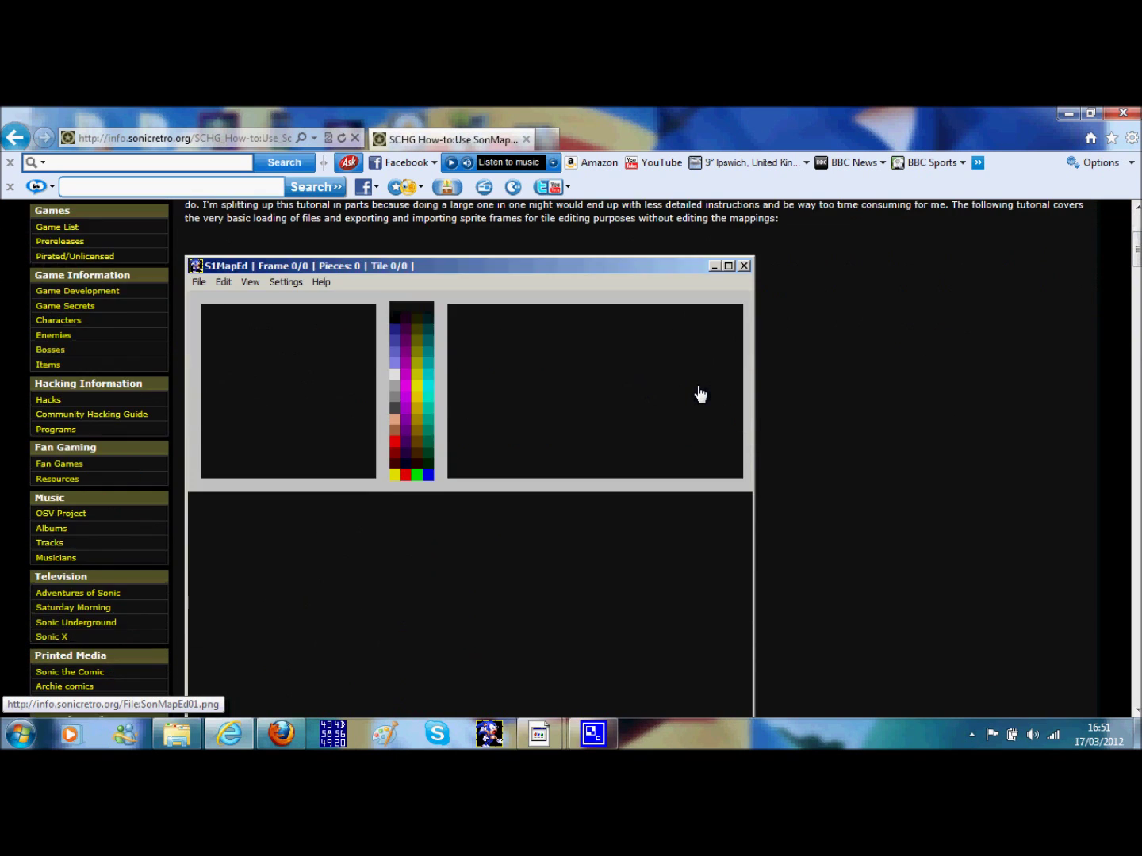
click(16, 138)
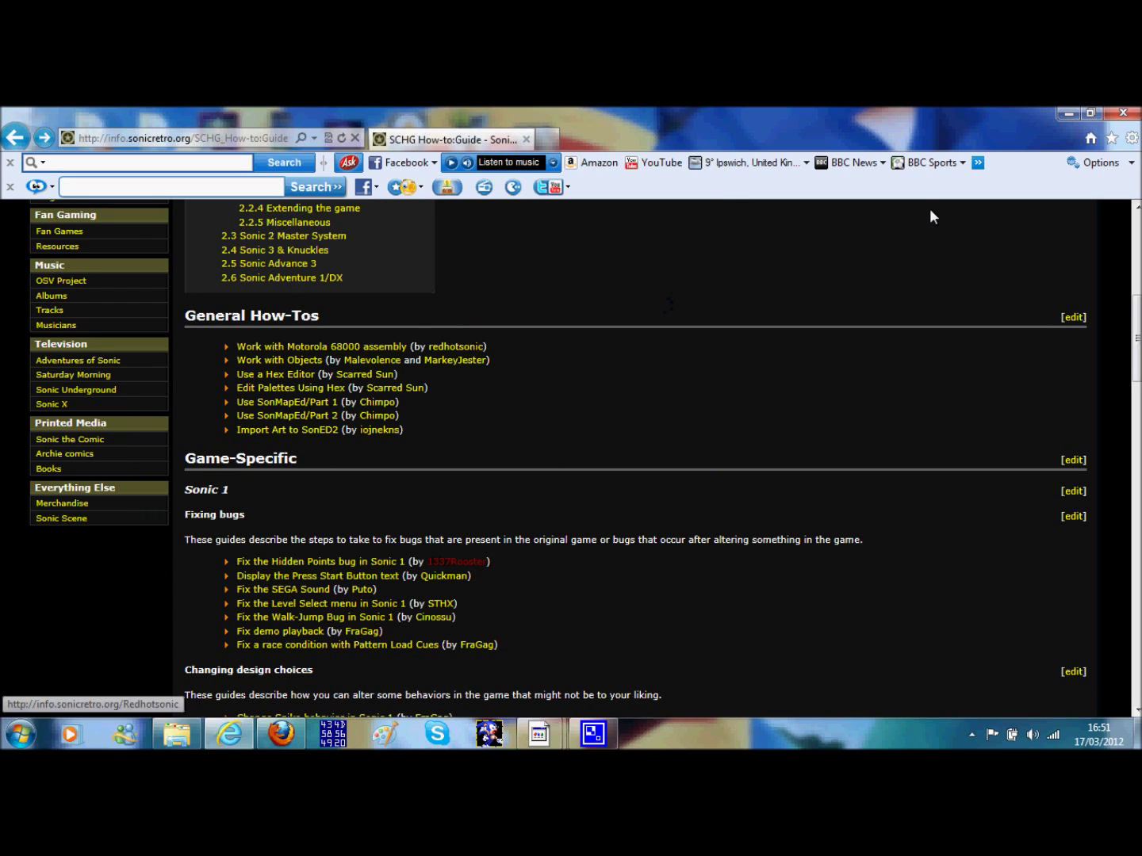
click(13, 139)
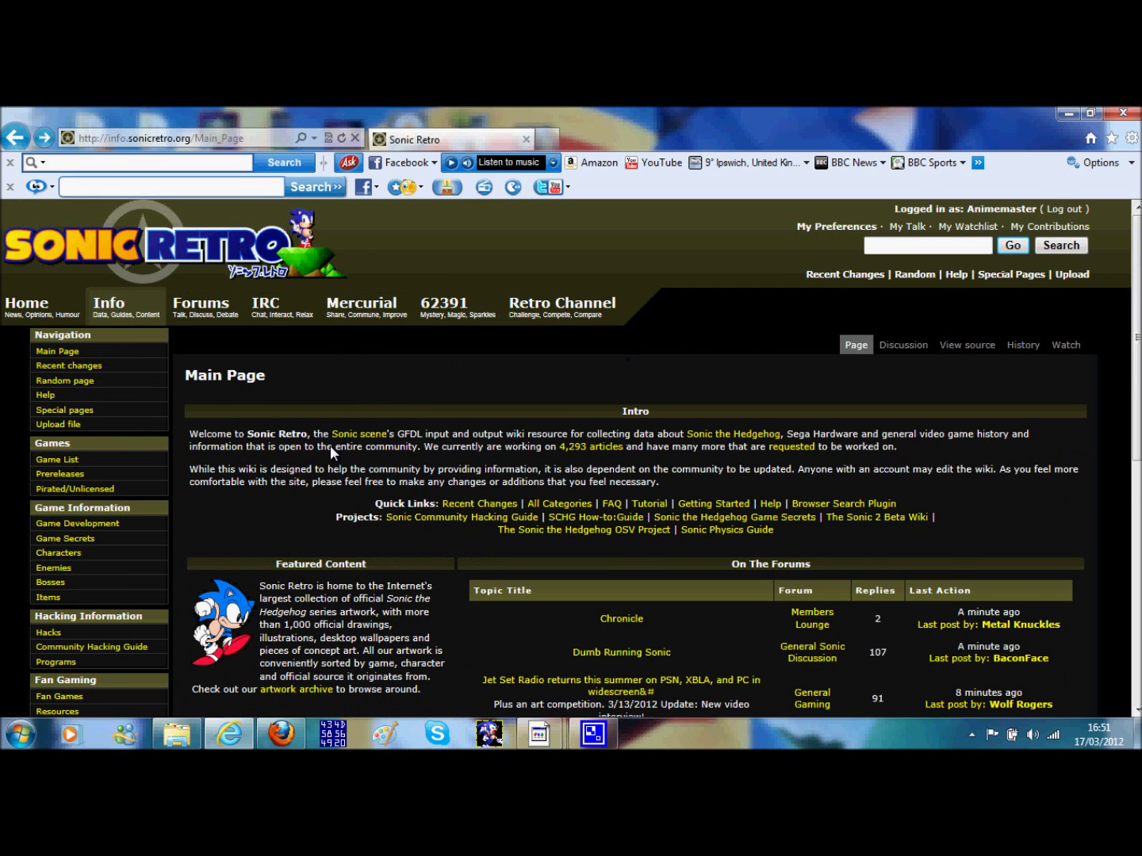
Step: Go to the Sonic Hacking Utilities page and request the SonMapEd download under Mappings Editors
scroll(325, 448, down, 2)
click(74, 506)
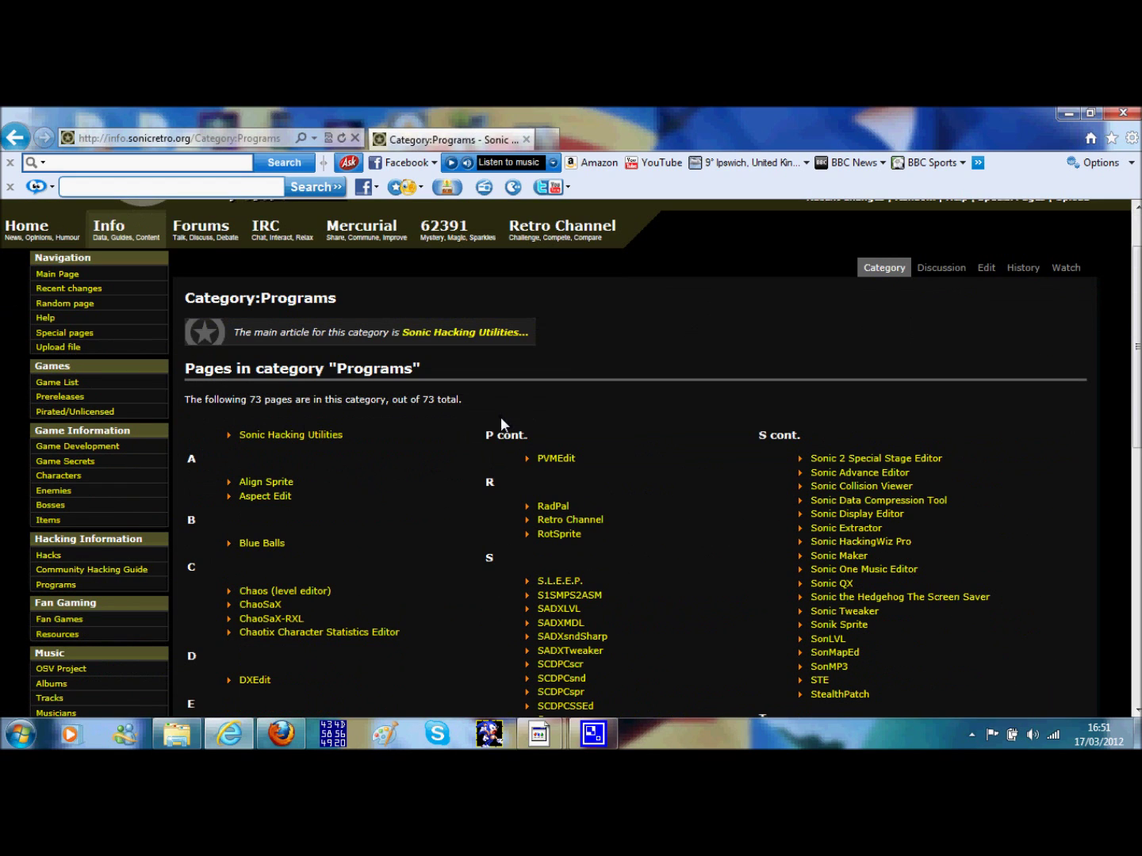
click(310, 434)
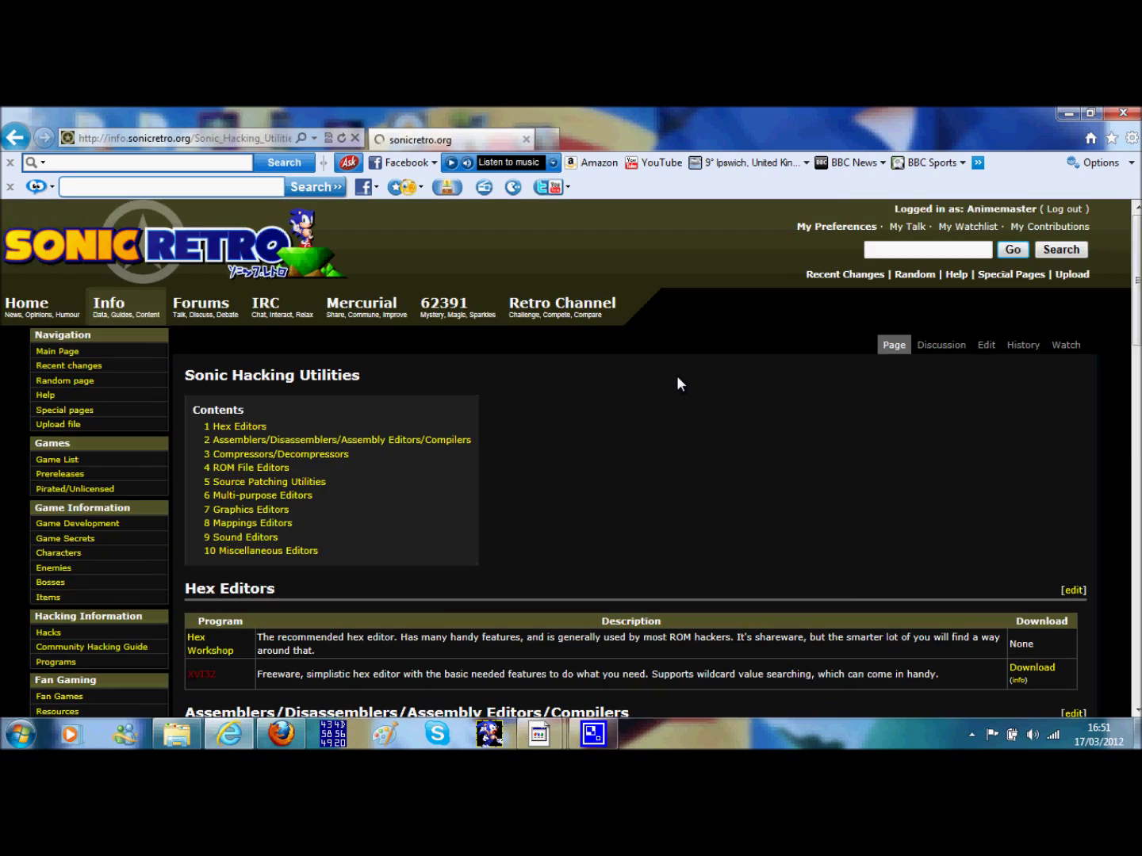
scroll(678, 381, down, 3)
scroll(681, 370, down, 20)
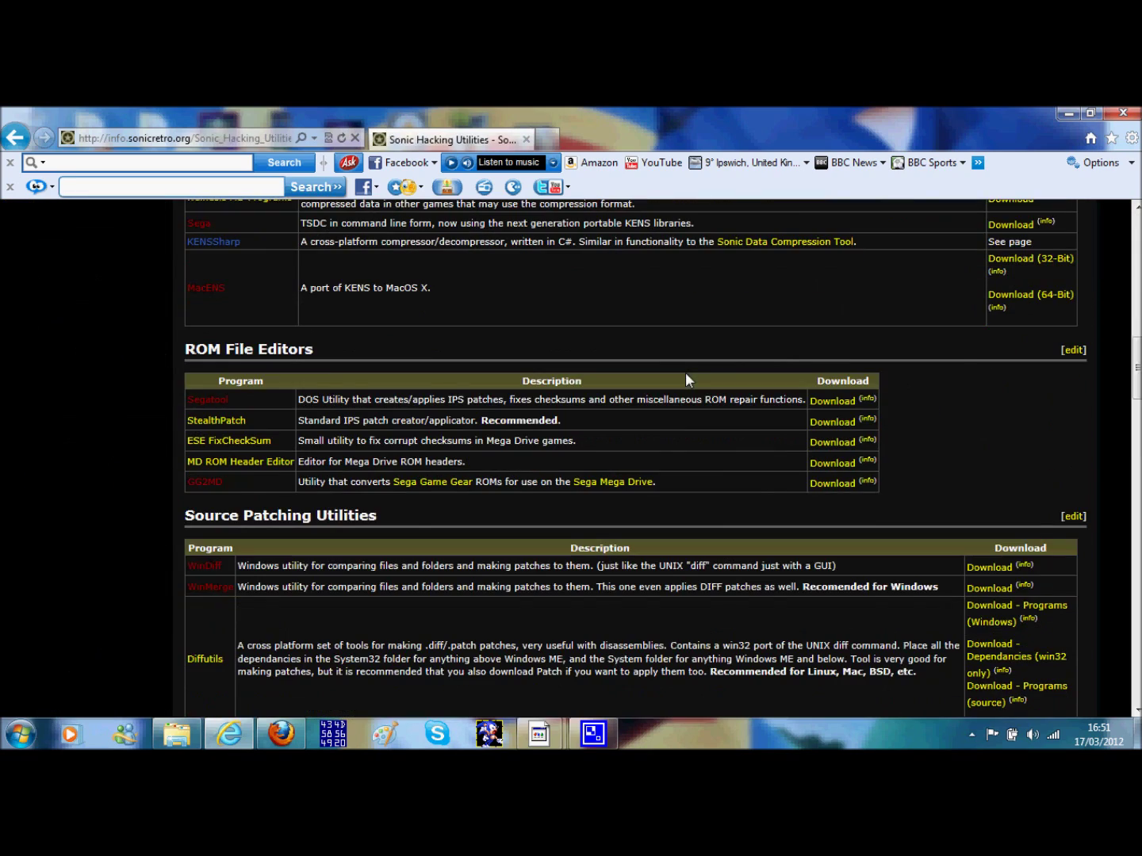
scroll(695, 361, down, 1)
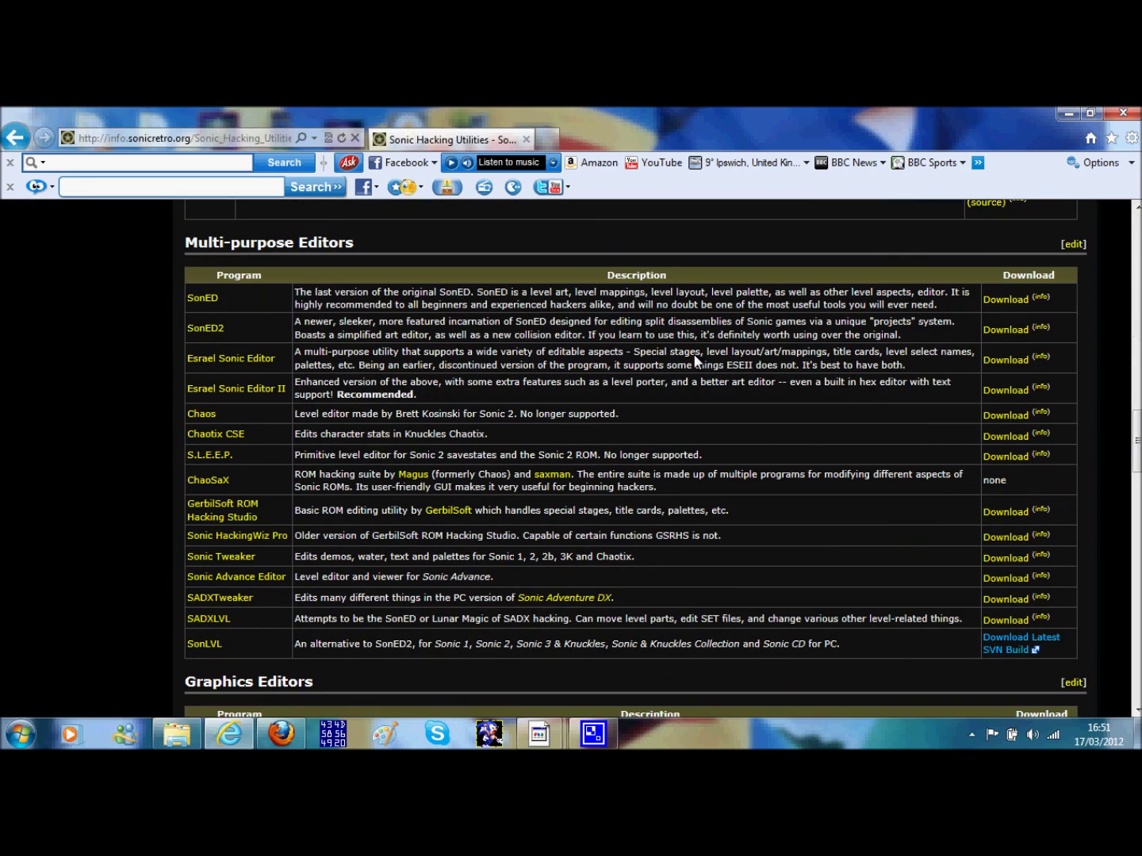
scroll(696, 360, down, 6)
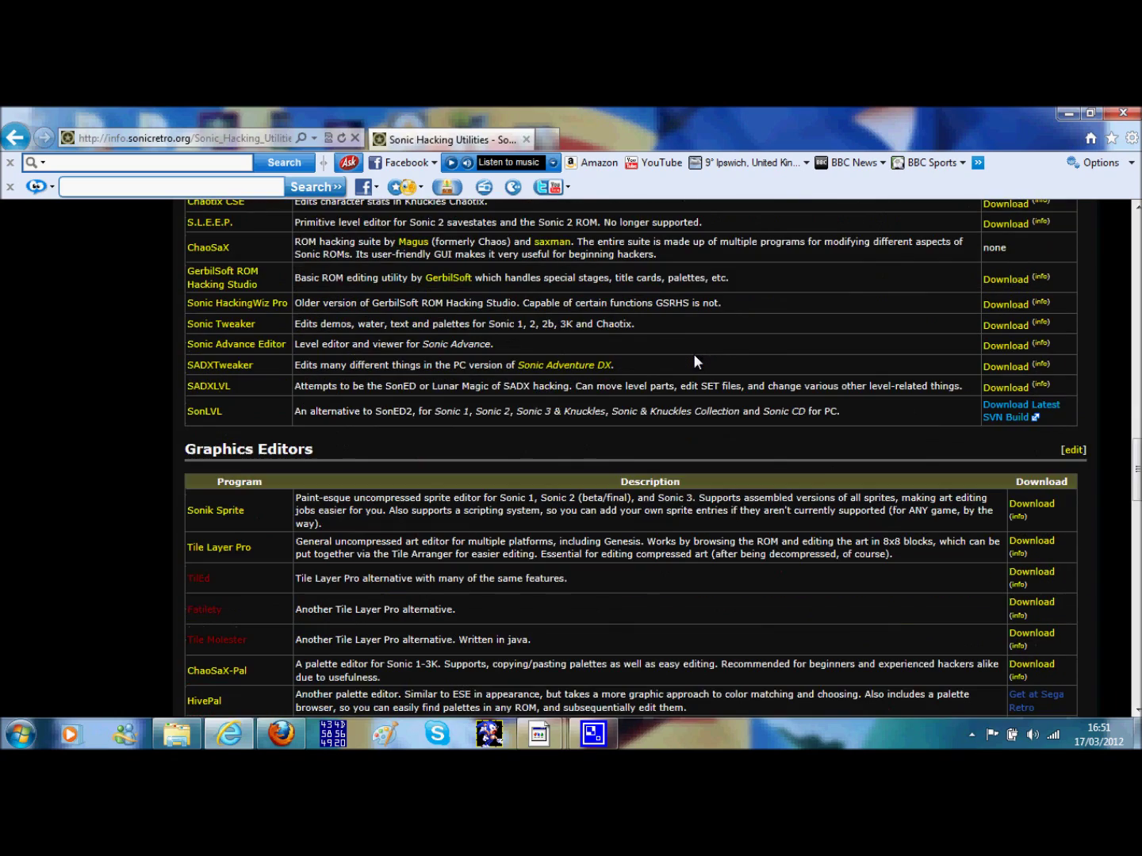
scroll(695, 360, down, 1)
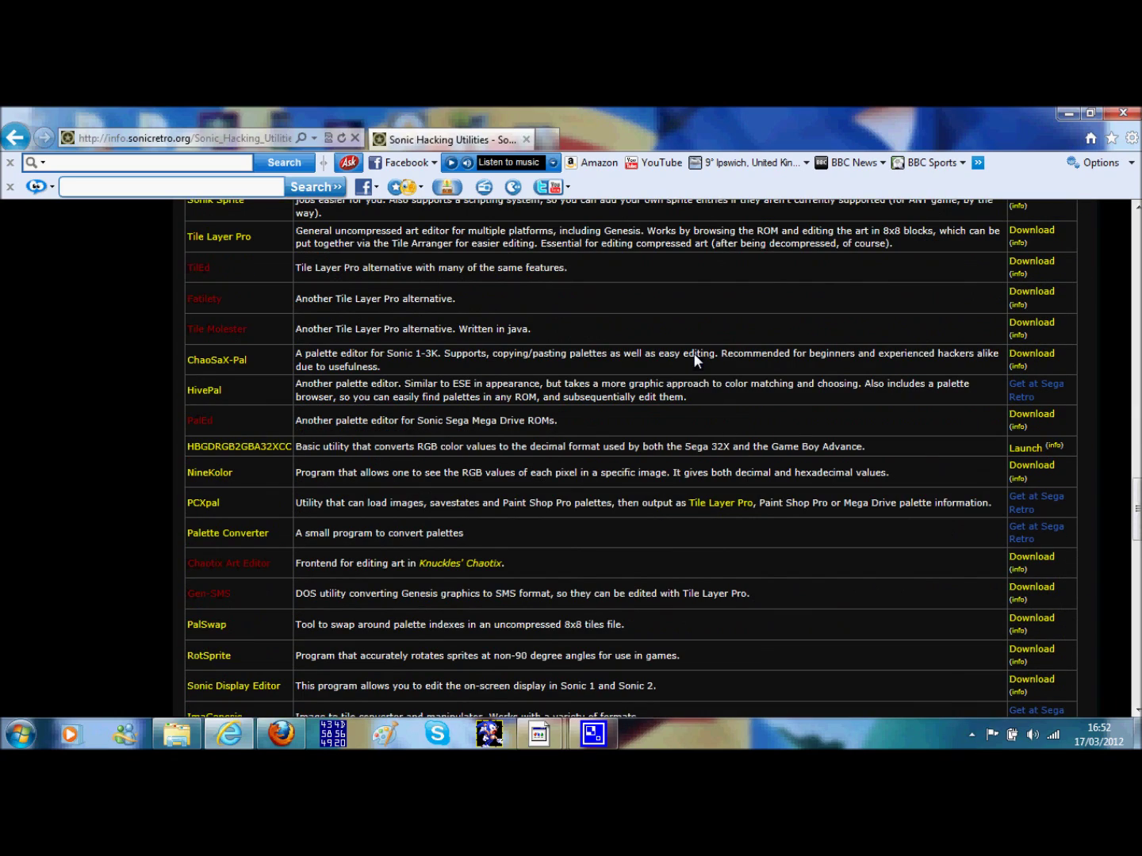
scroll(695, 361, down, 3)
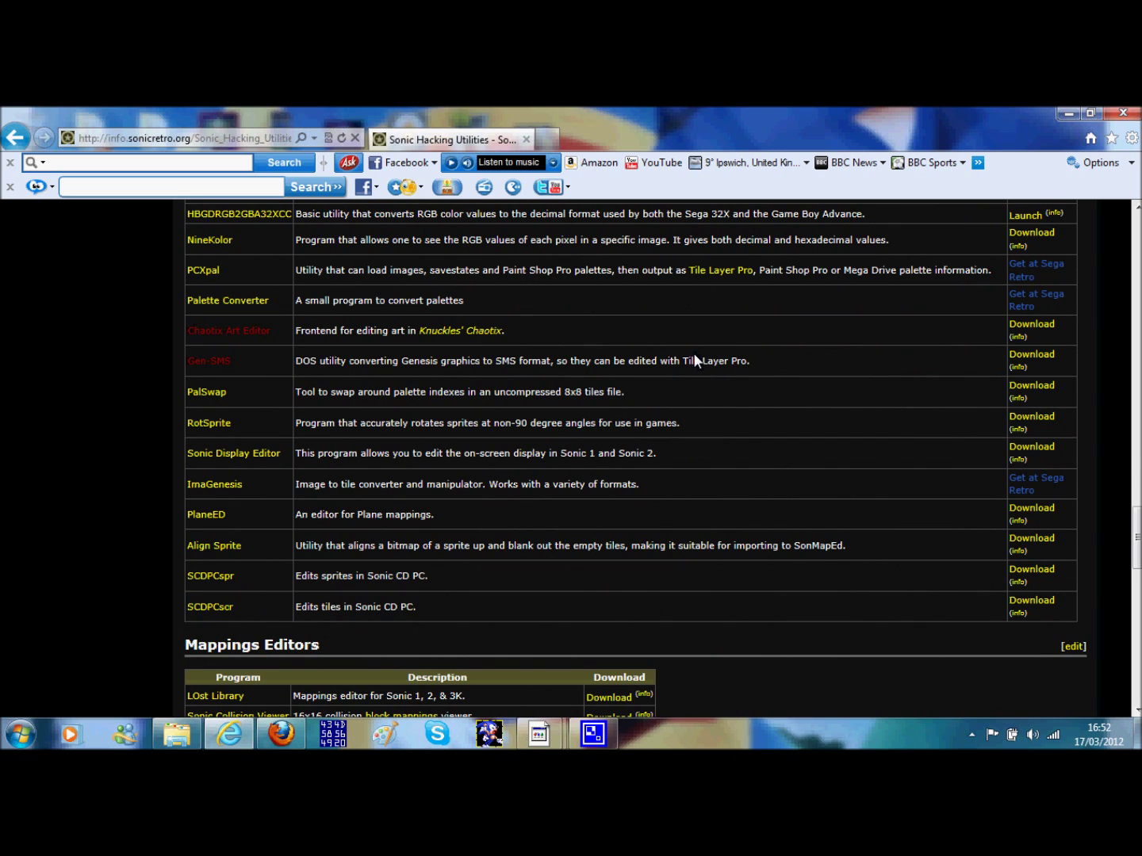
scroll(693, 359, down, 2)
scroll(418, 440, down, 1)
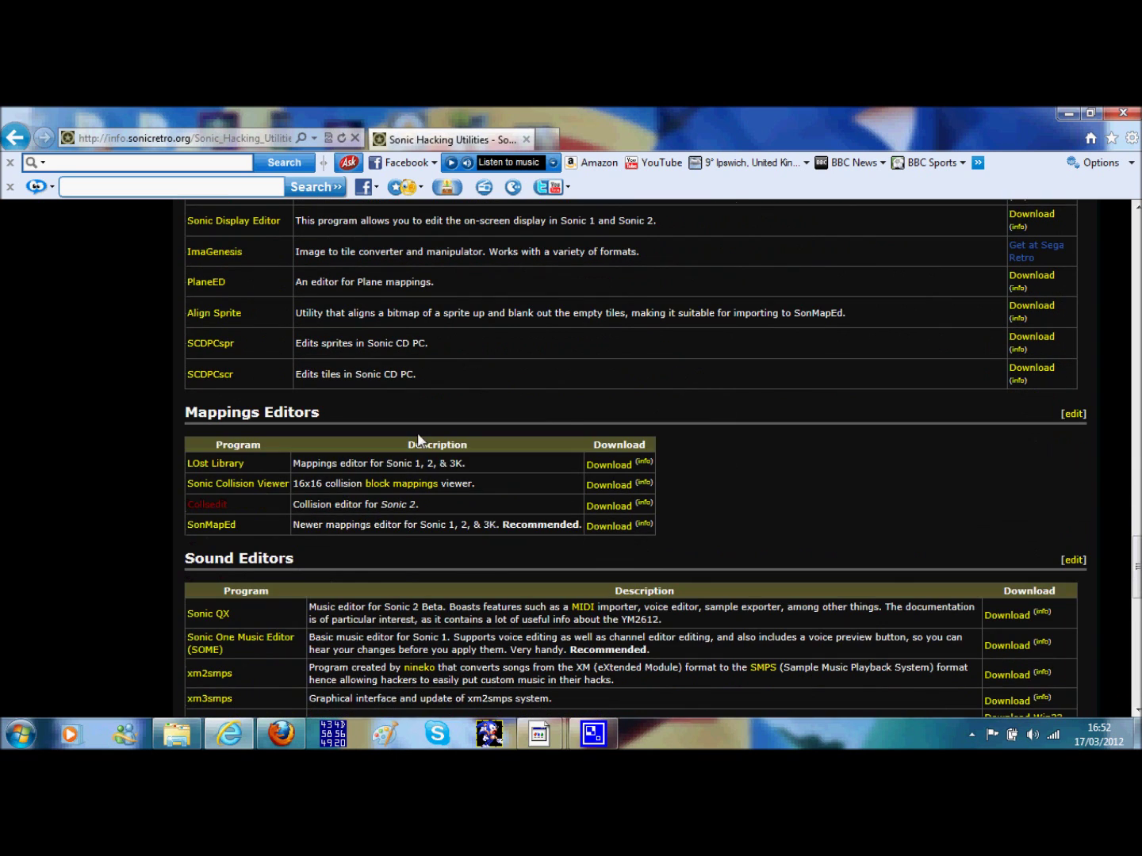
scroll(555, 406, down, 1)
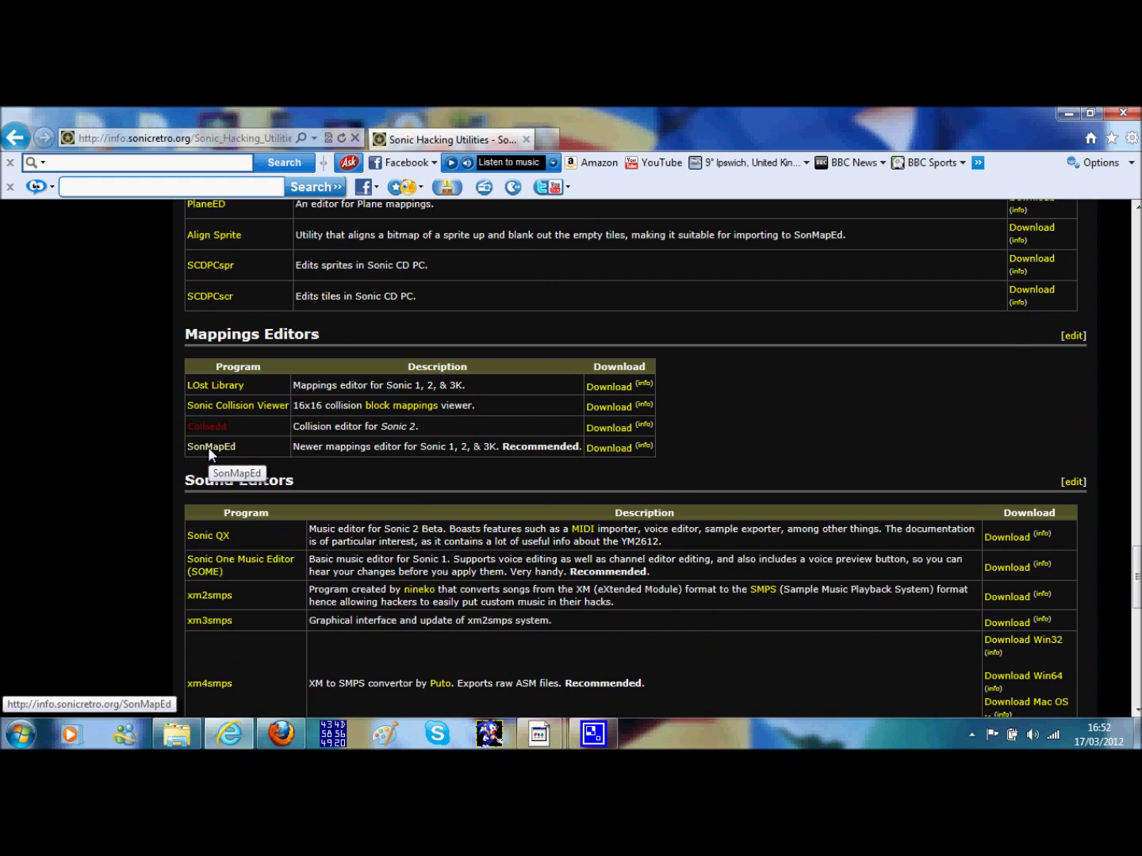
click(607, 447)
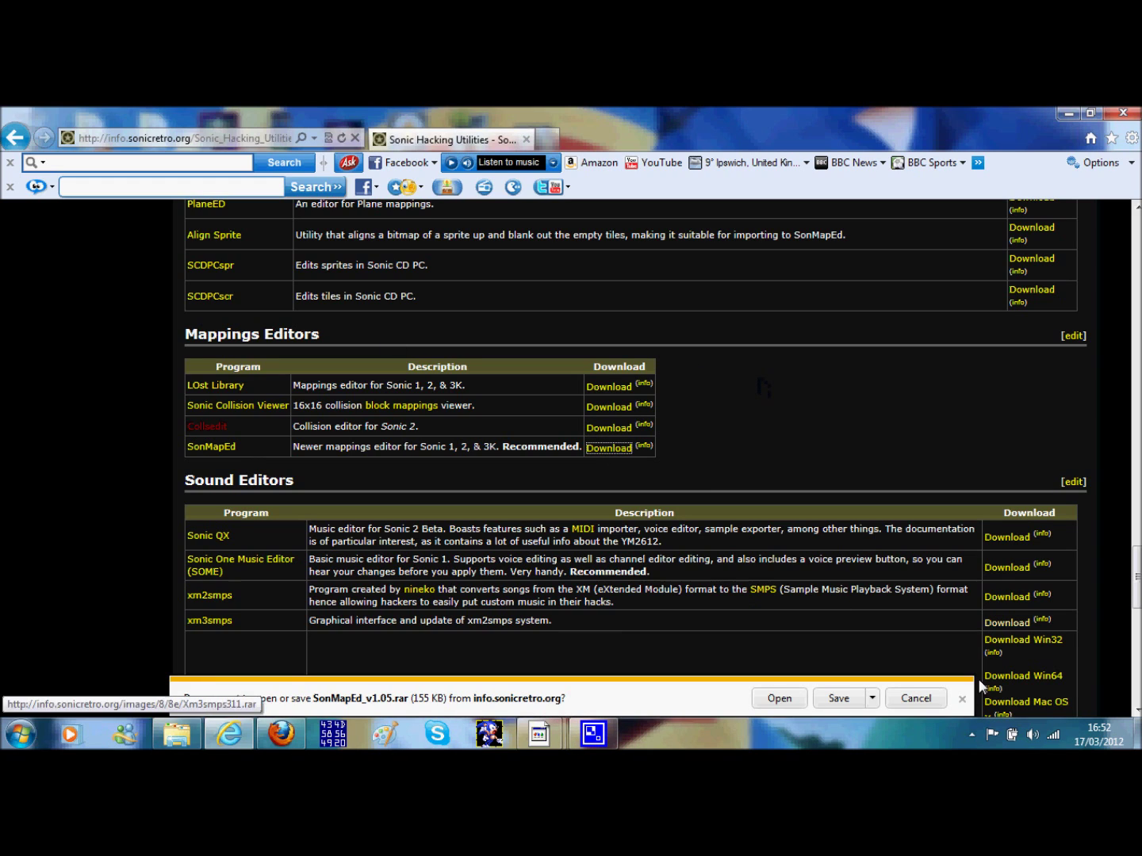
Step: Dismiss the download bar, close Internet Explorer, and restore the SonED2 level window
click(968, 695)
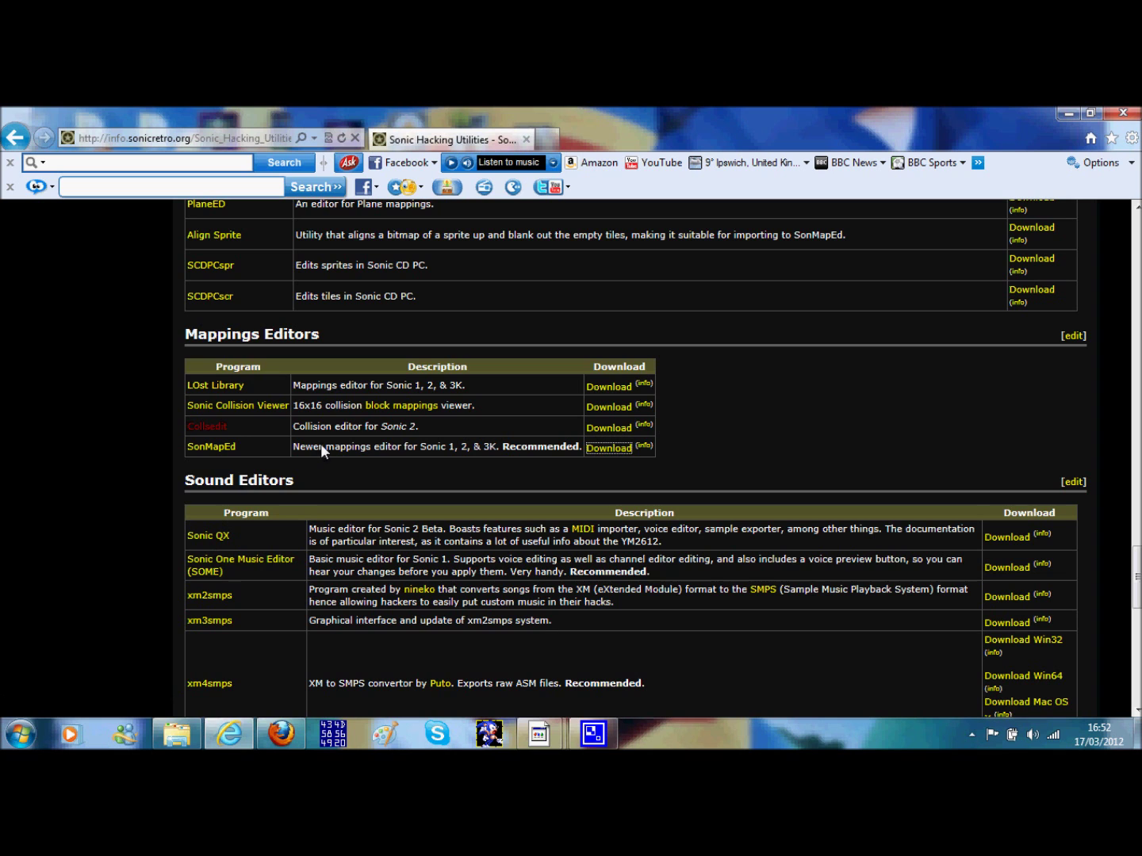
click(1121, 113)
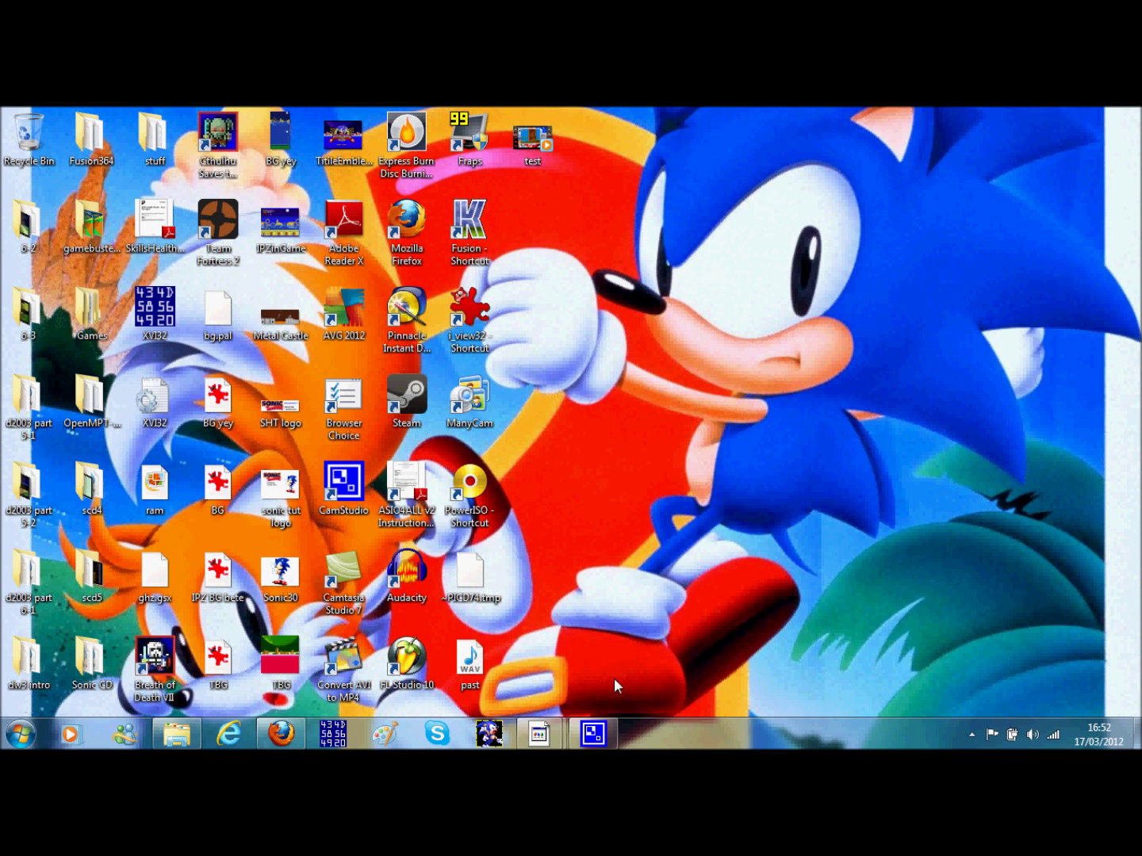
mouse_move(540, 732)
click(476, 643)
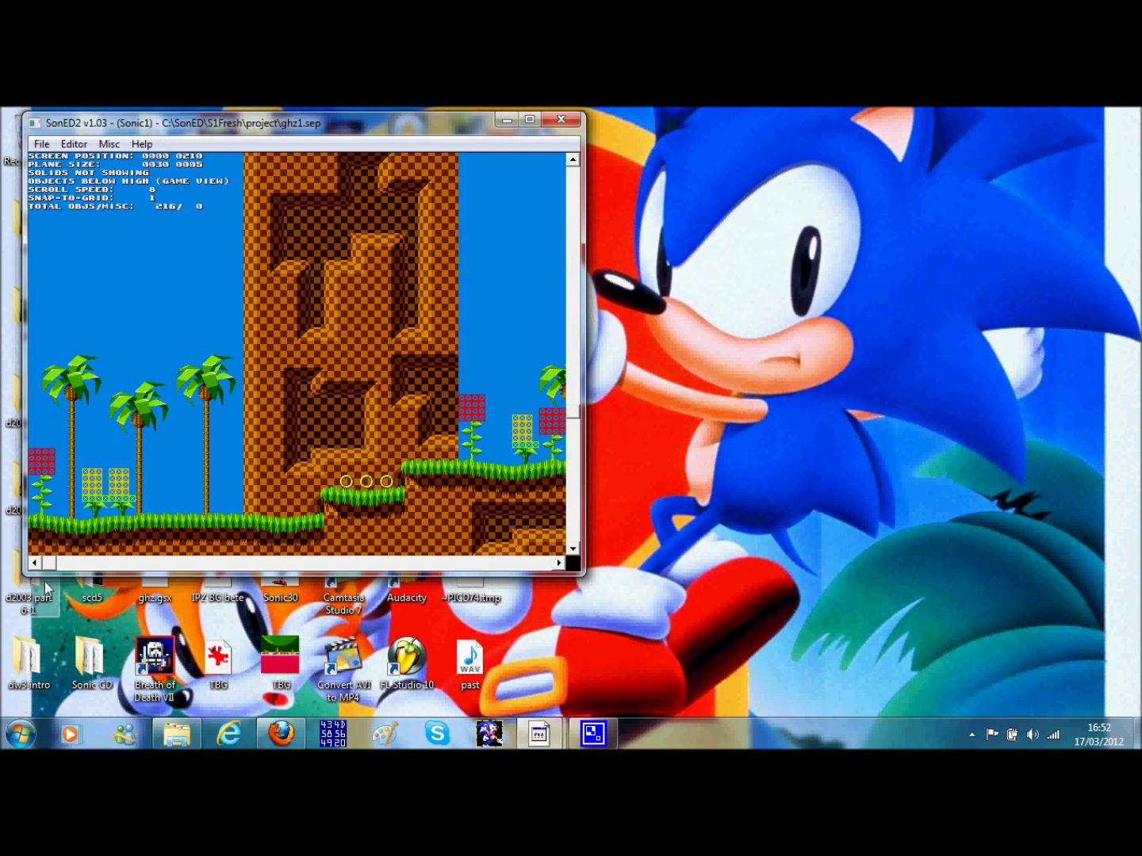
Step: Switch SonED2 to Editor > Tile Editor
mouse_move(50, 562)
mouse_down()
mouse_move(100, 555)
mouse_move(53, 557)
mouse_move(58, 549)
mouse_up()
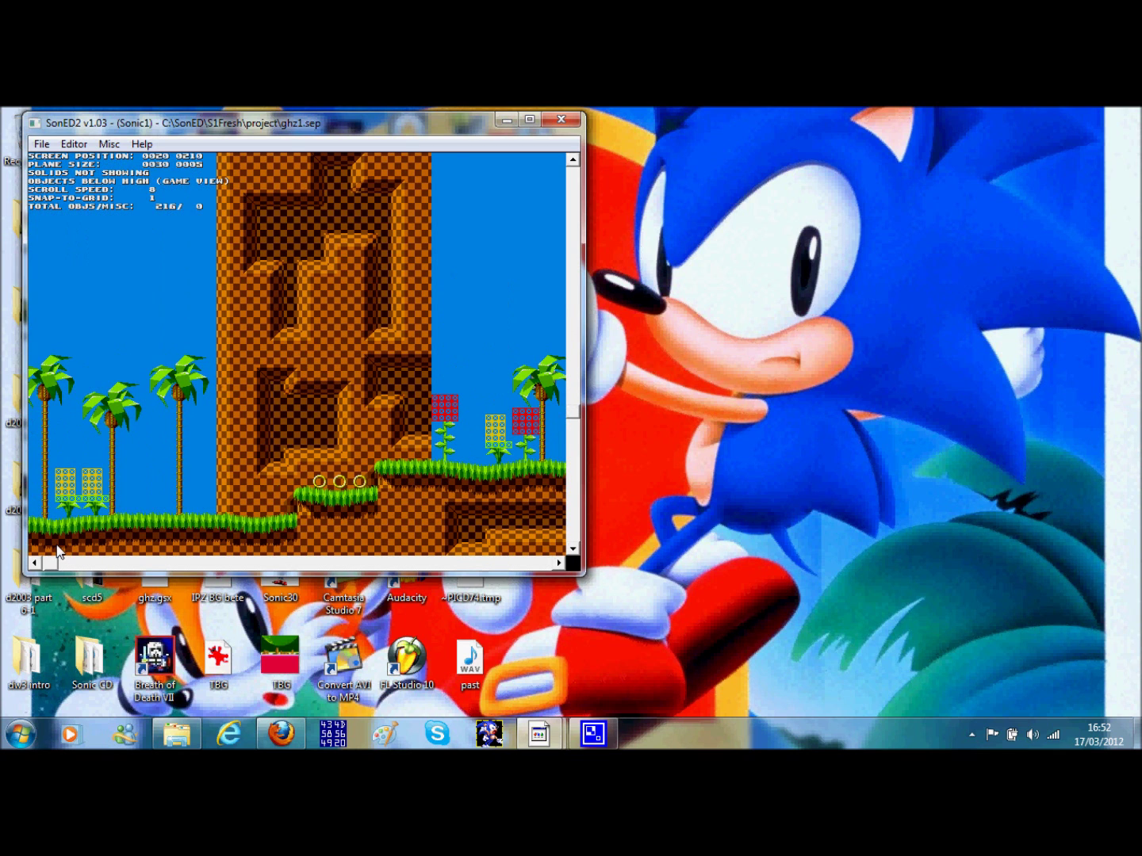
click(73, 144)
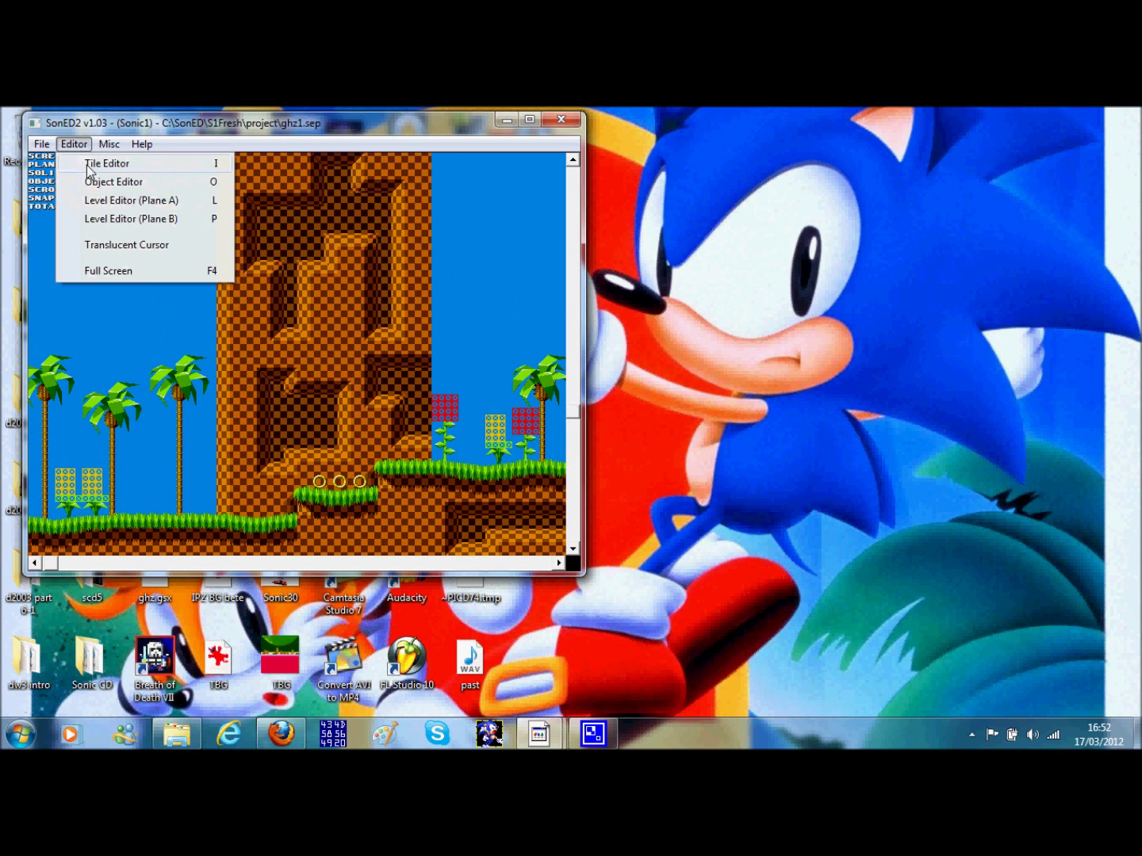
click(165, 164)
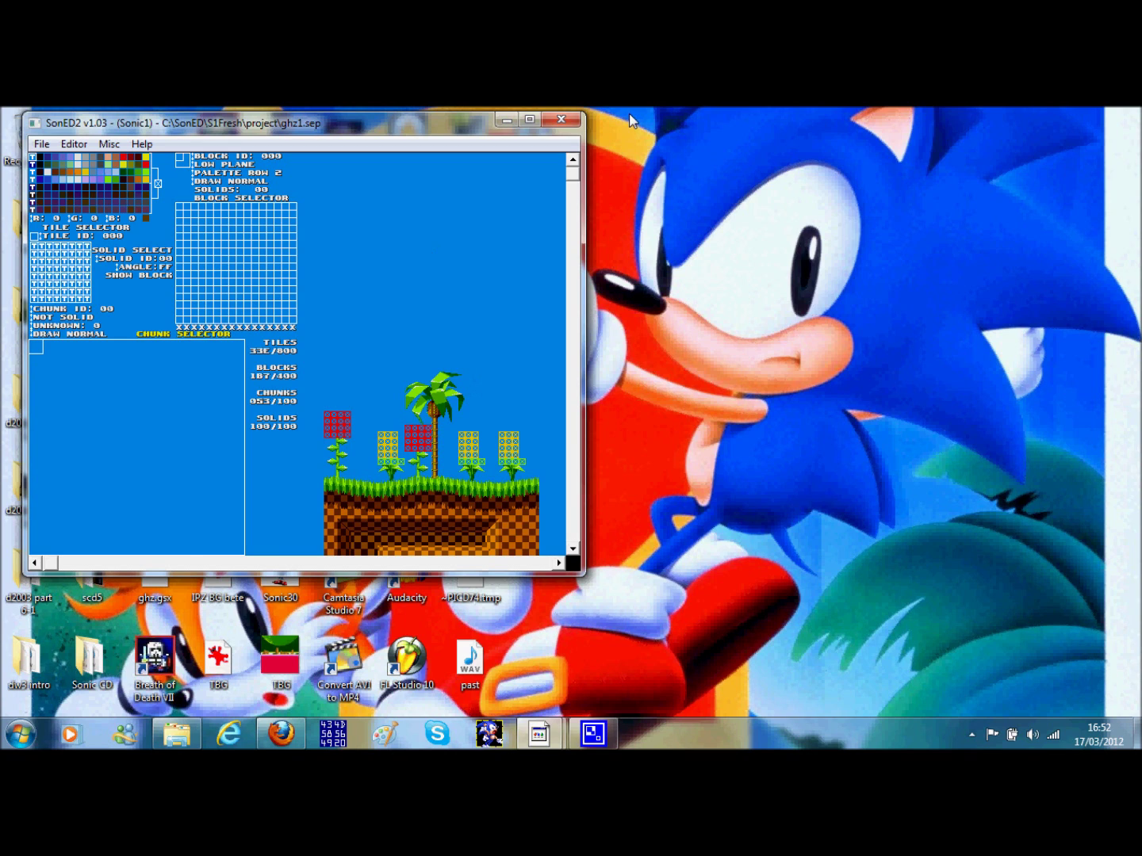
Step: Load chunk 01, with the palm tree and checkered ground, into the chunk editor
click(578, 374)
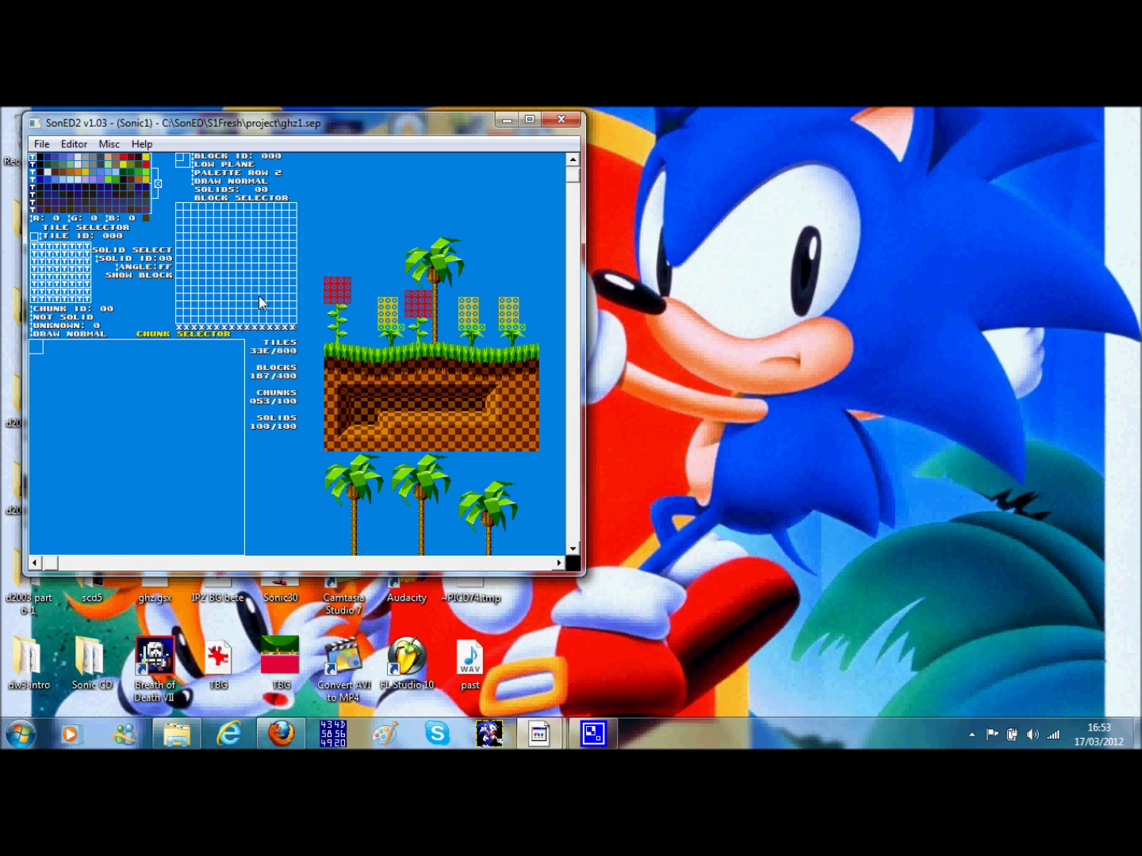
scroll(575, 384, down, 3)
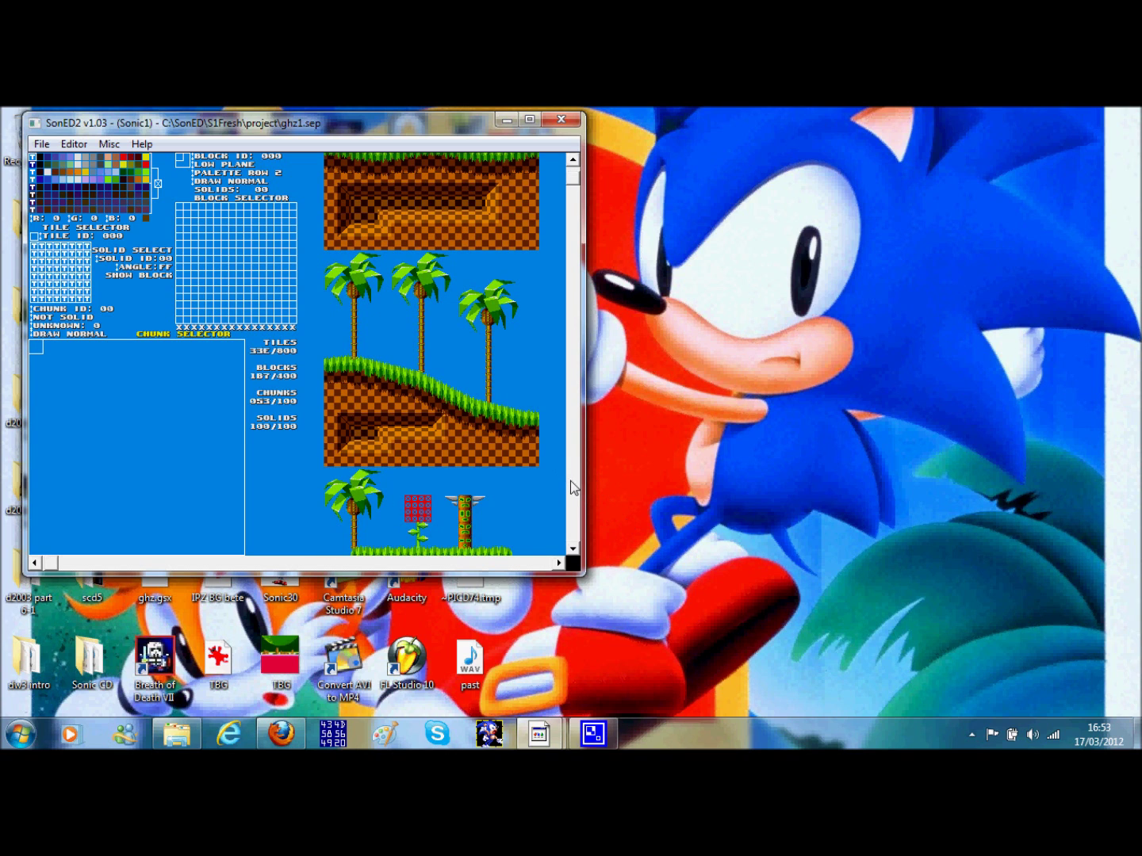
scroll(569, 481, down, 4)
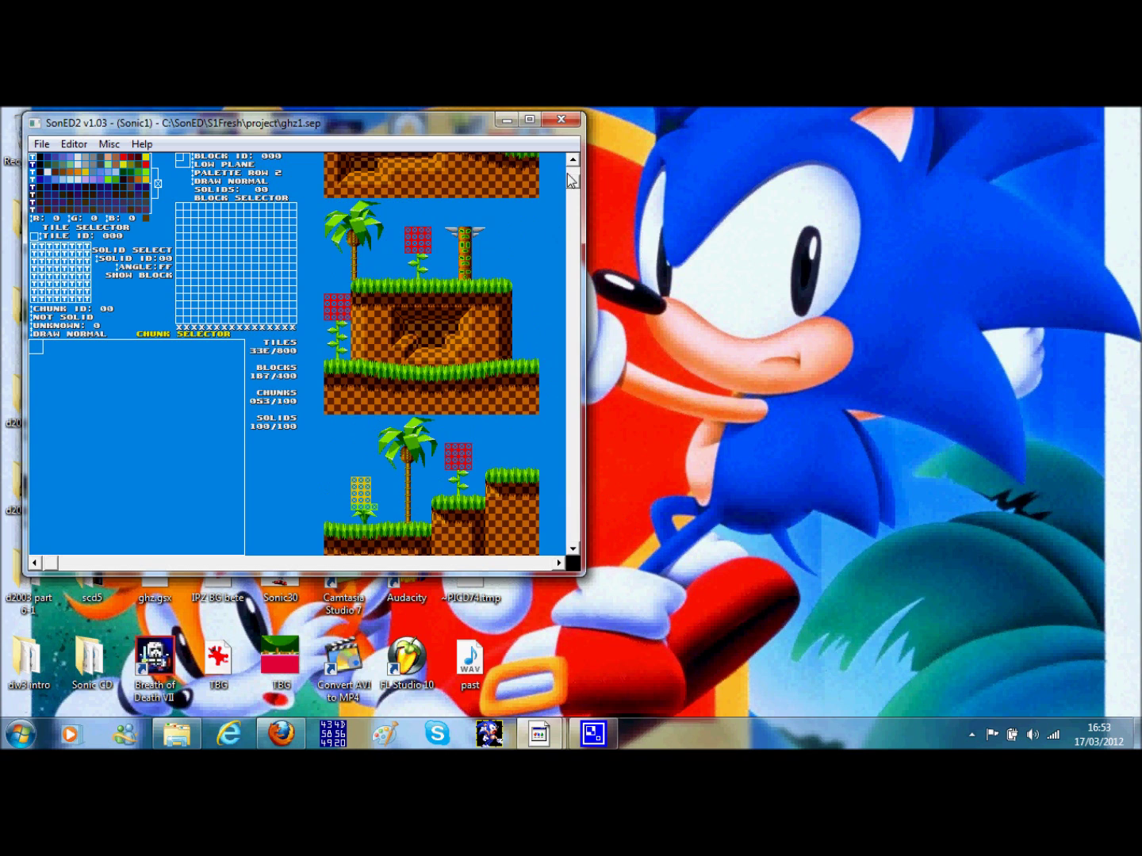
scroll(570, 181, up, 7)
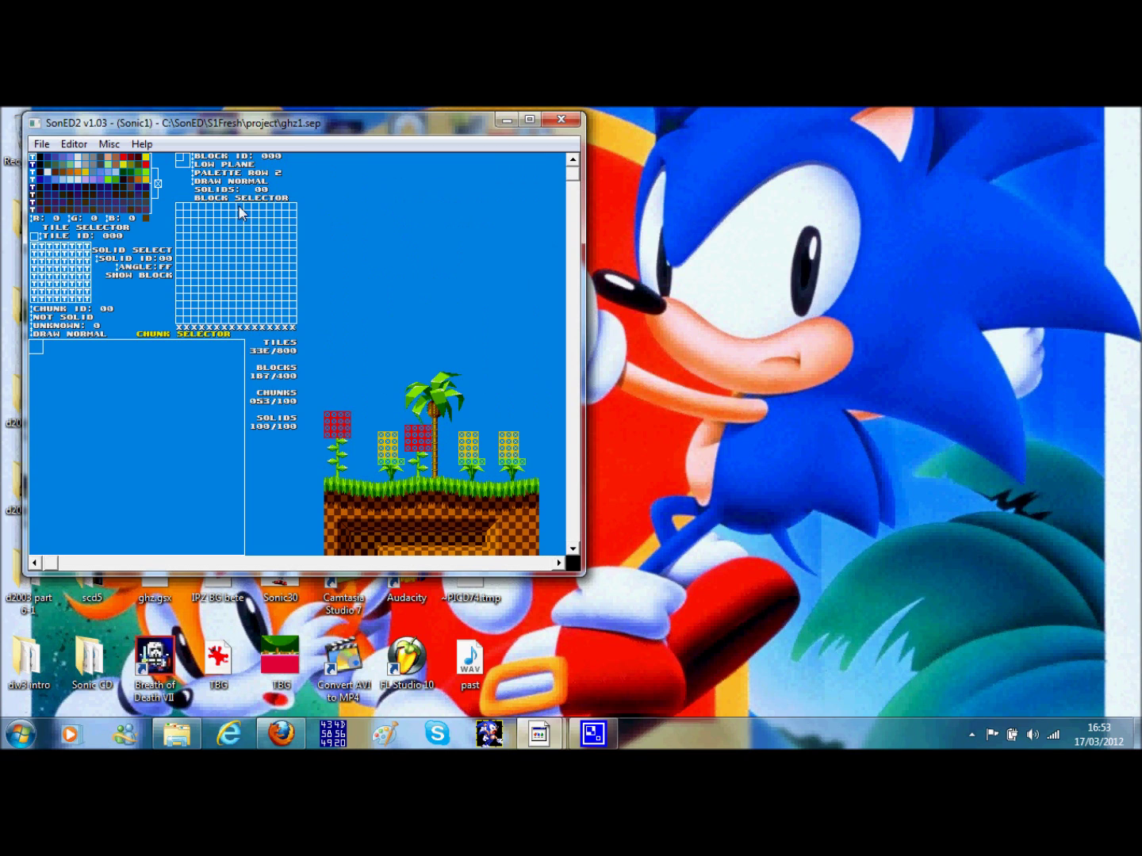
click(366, 449)
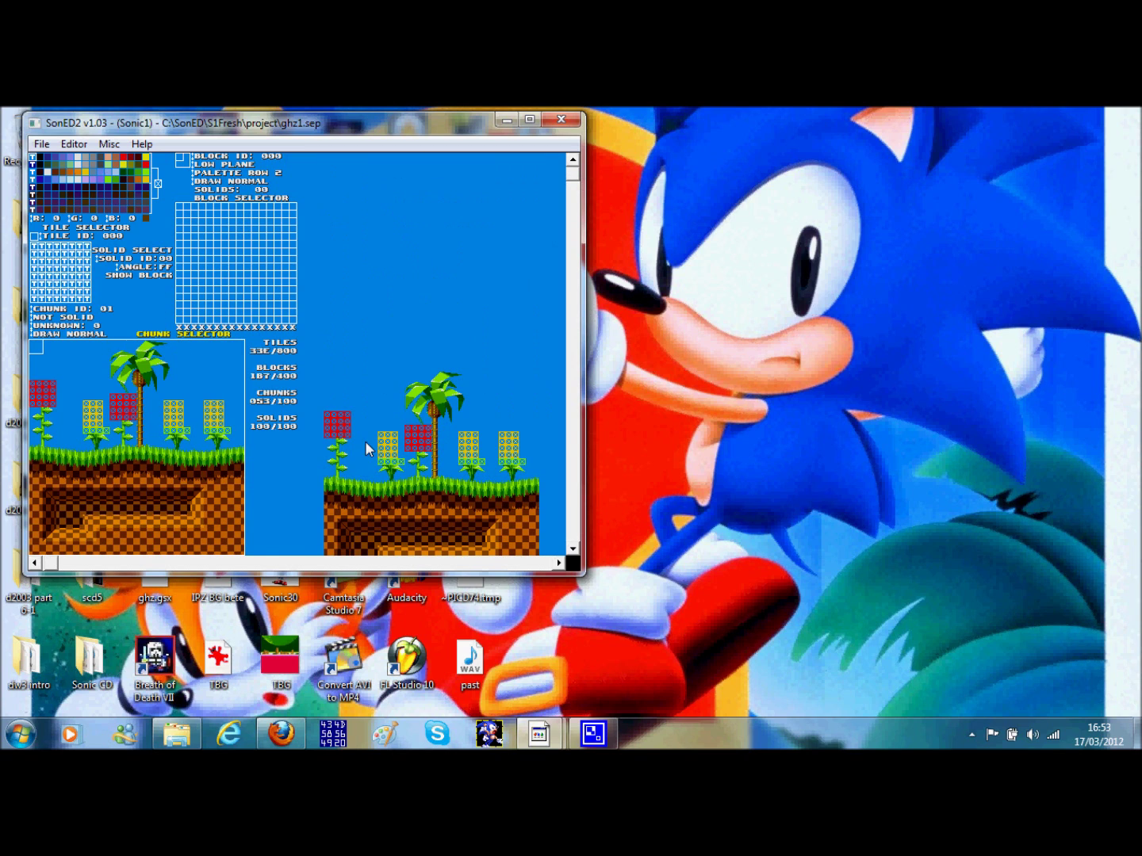
right_click(221, 499)
click(197, 360)
click(197, 373)
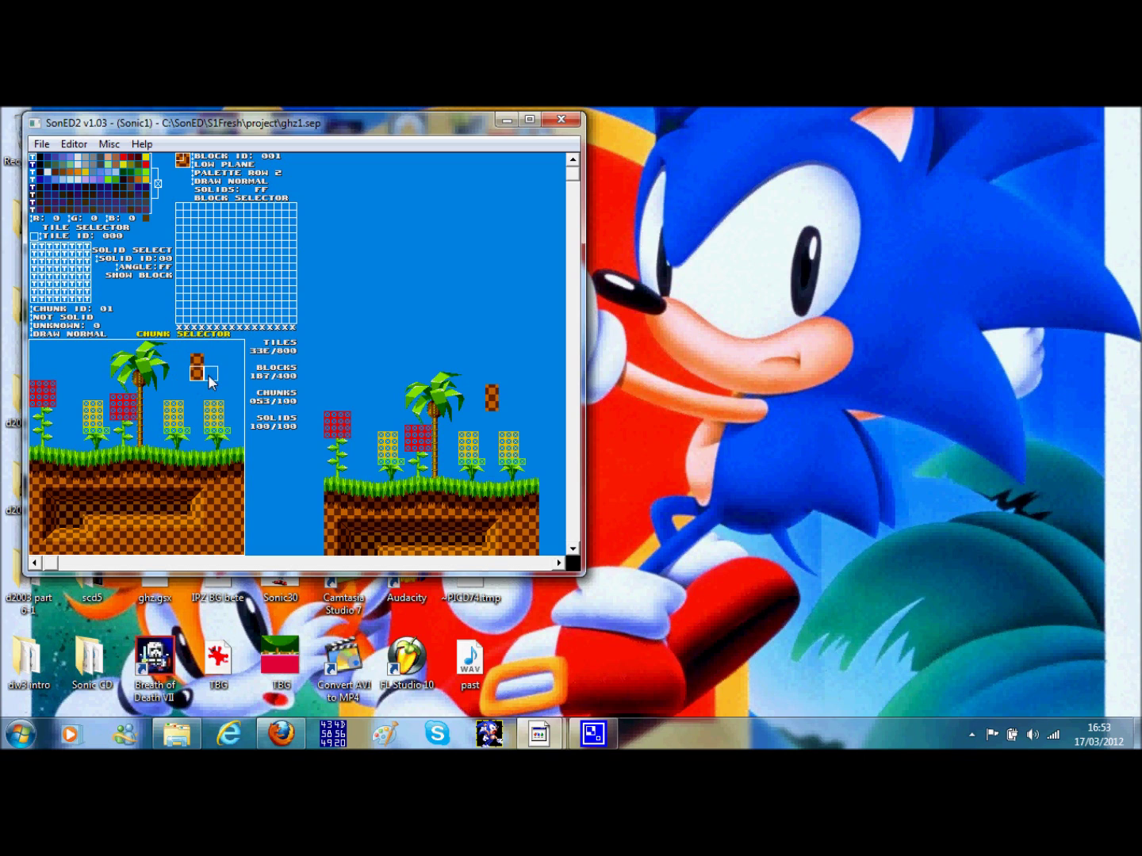
click(210, 374)
click(209, 360)
click(210, 347)
click(197, 347)
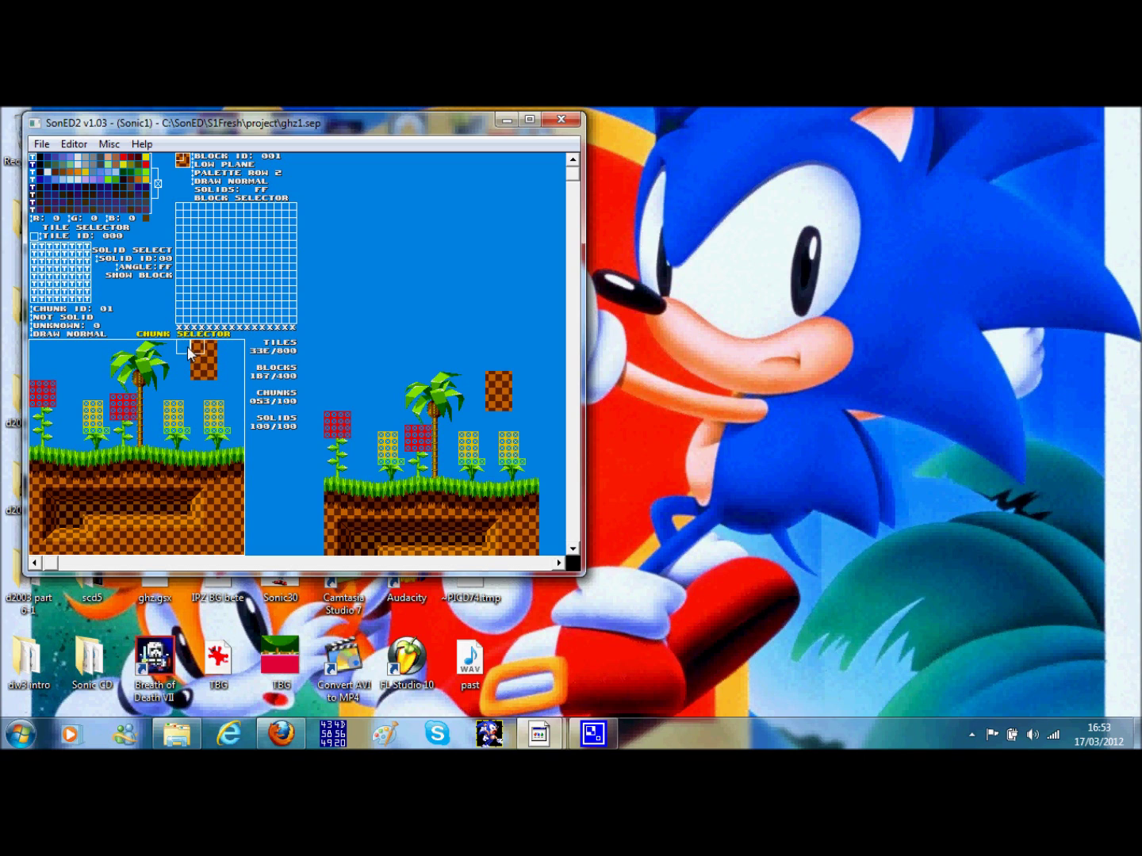
click(184, 348)
click(184, 361)
click(186, 372)
right_click(234, 373)
mouse_move(209, 373)
mouse_down()
mouse_move(196, 373)
mouse_move(209, 346)
mouse_move(196, 361)
mouse_up()
click(190, 370)
right_click(224, 499)
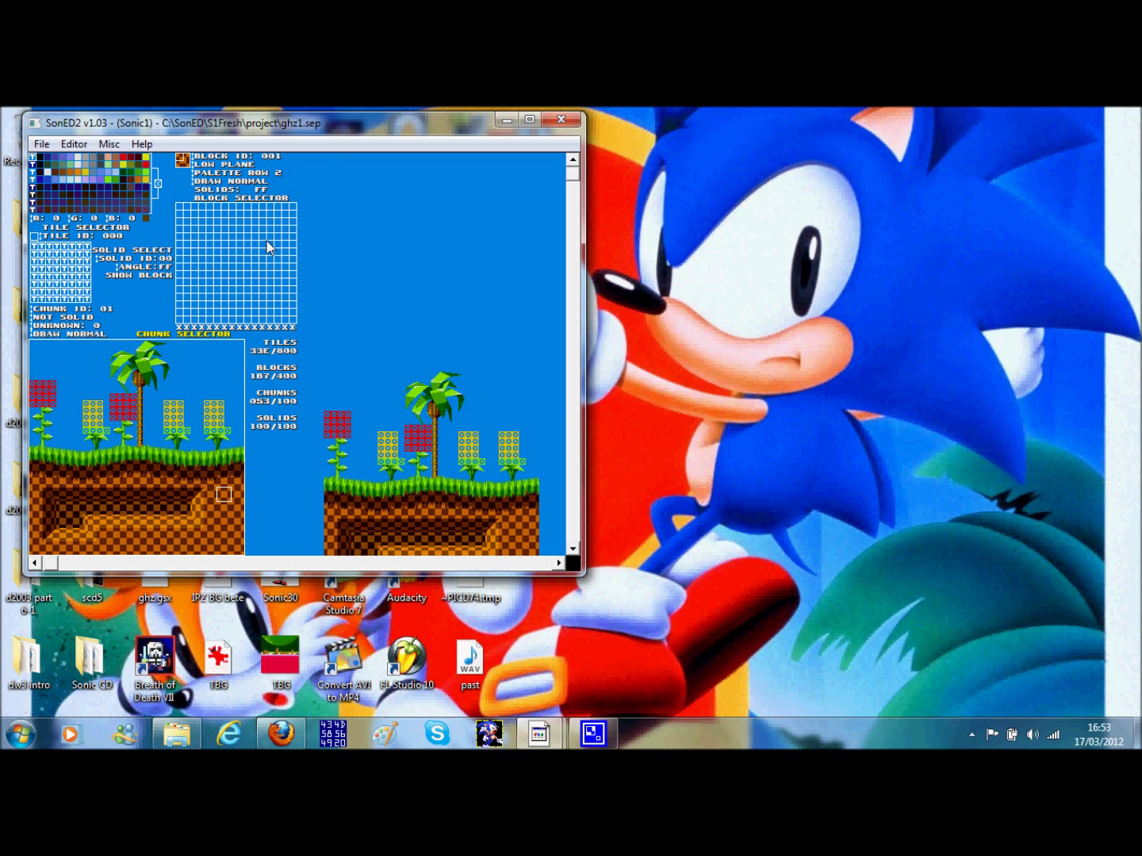
Step: Show the brick block's tiles and preview them with the green, brown and blue palette rows, ending on brown
click(183, 161)
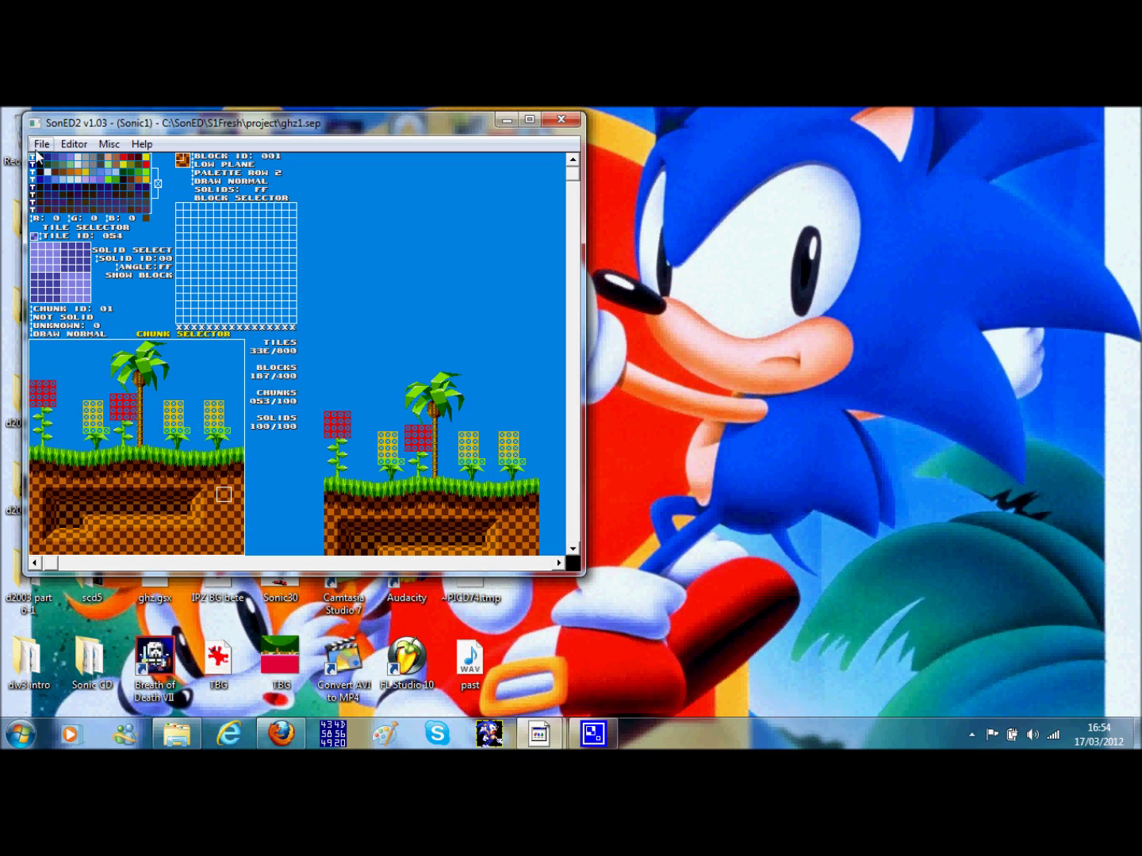
drag(63, 124, 168, 132)
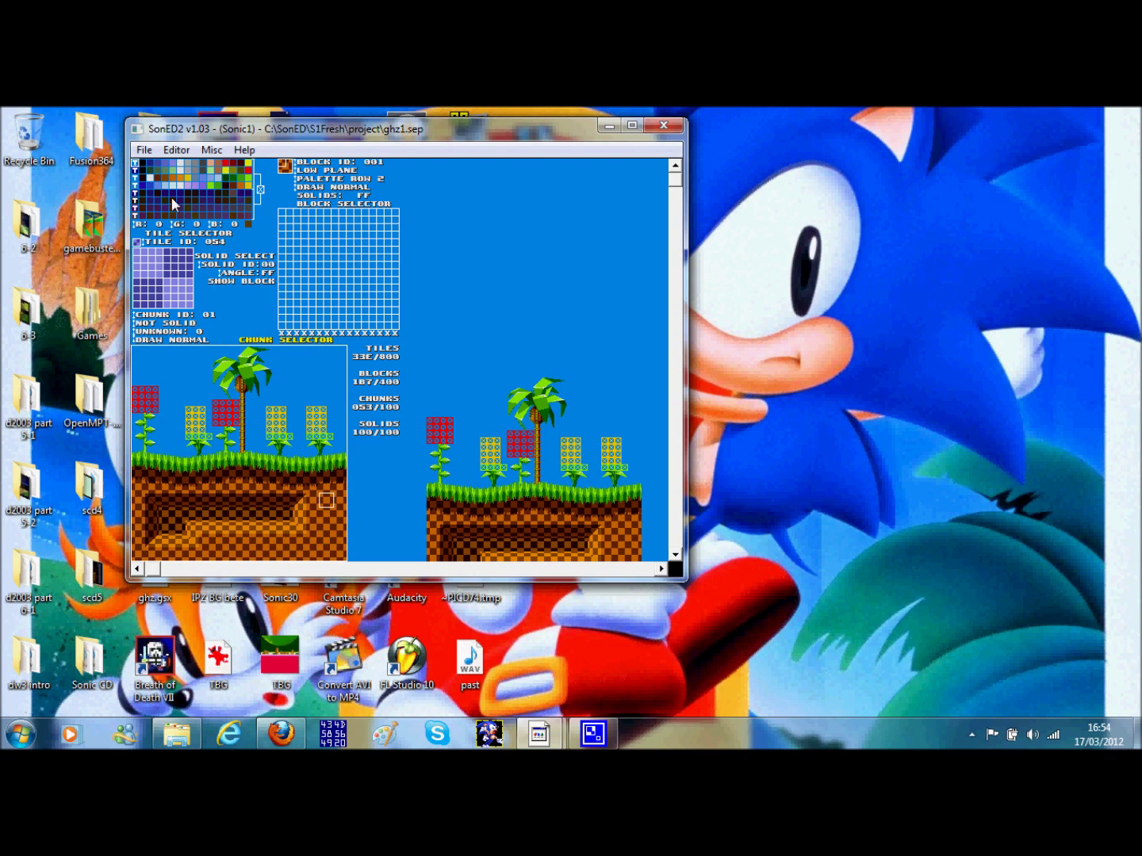
click(137, 170)
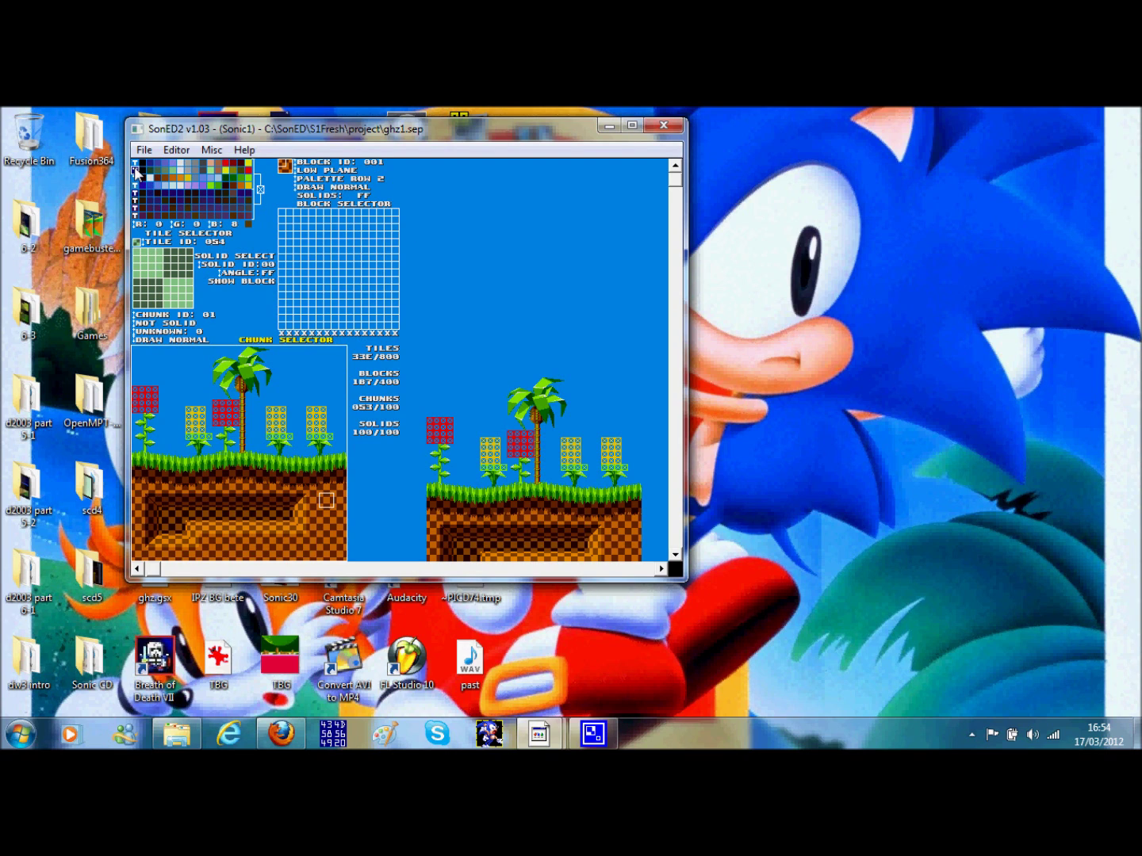
click(137, 182)
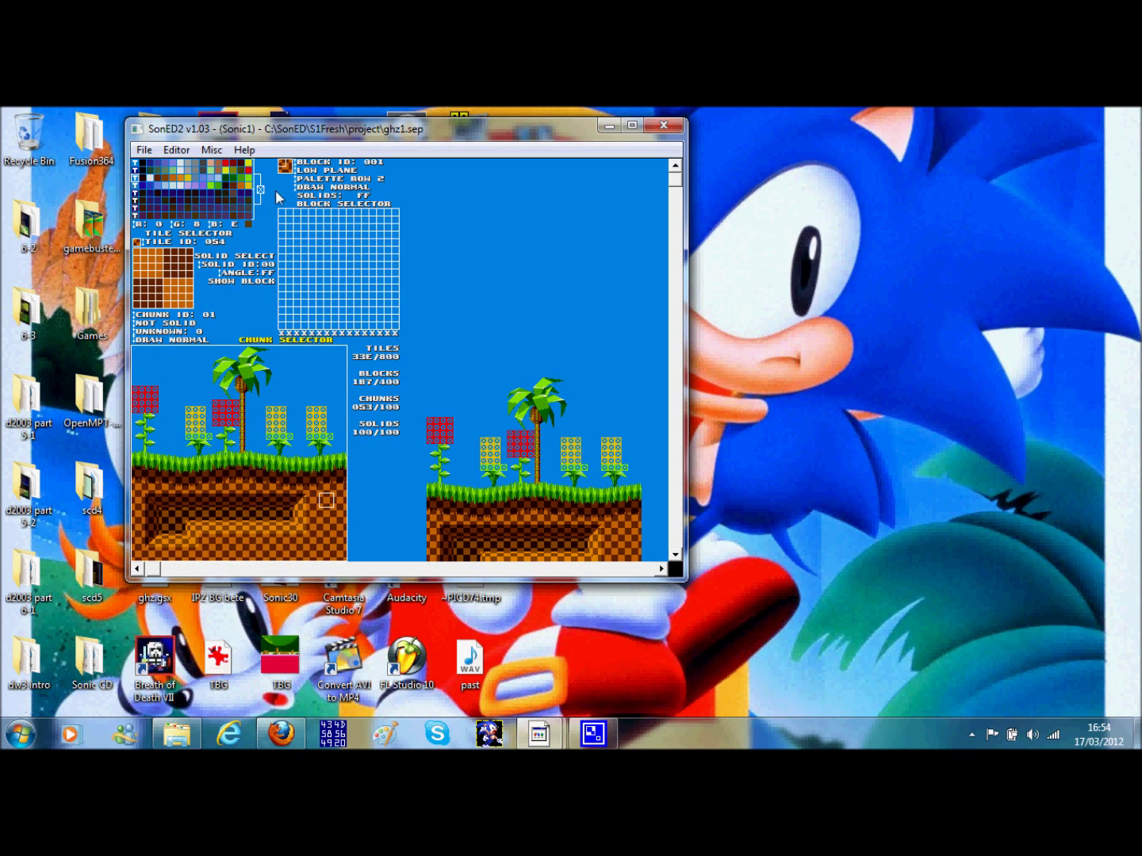
click(136, 190)
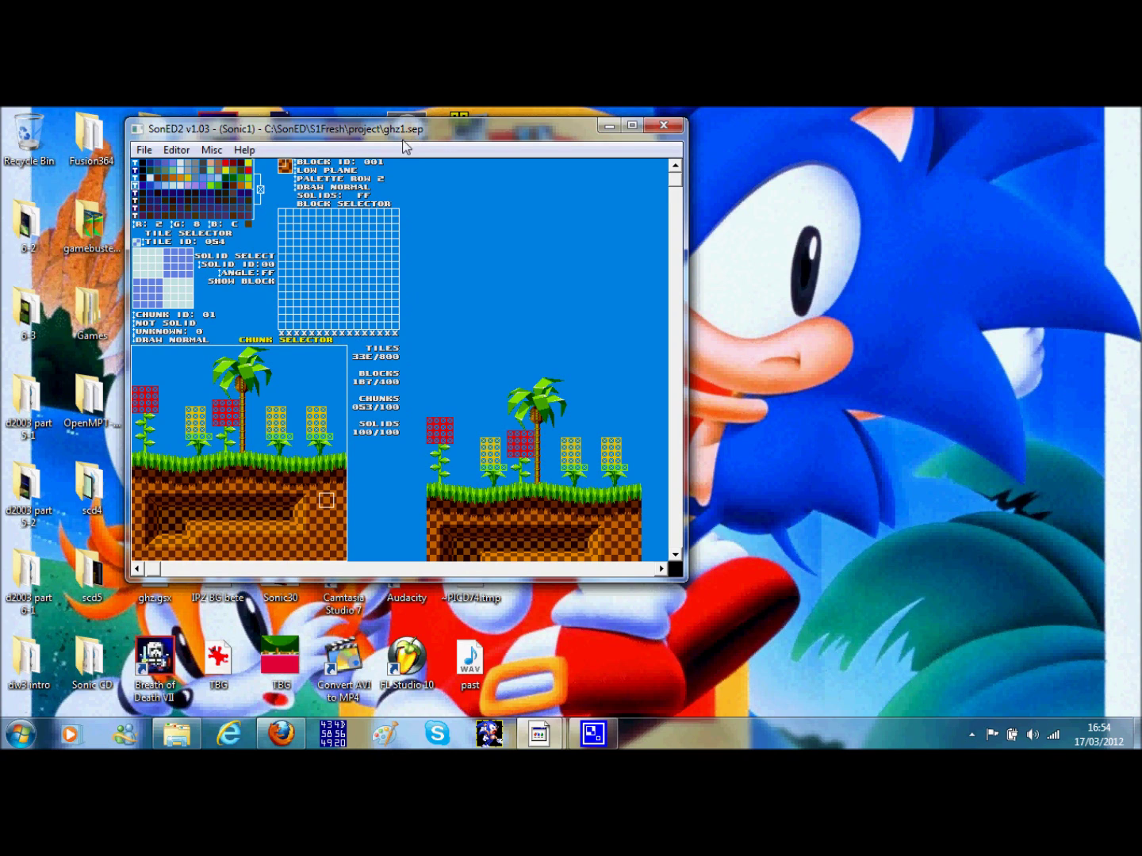
click(134, 180)
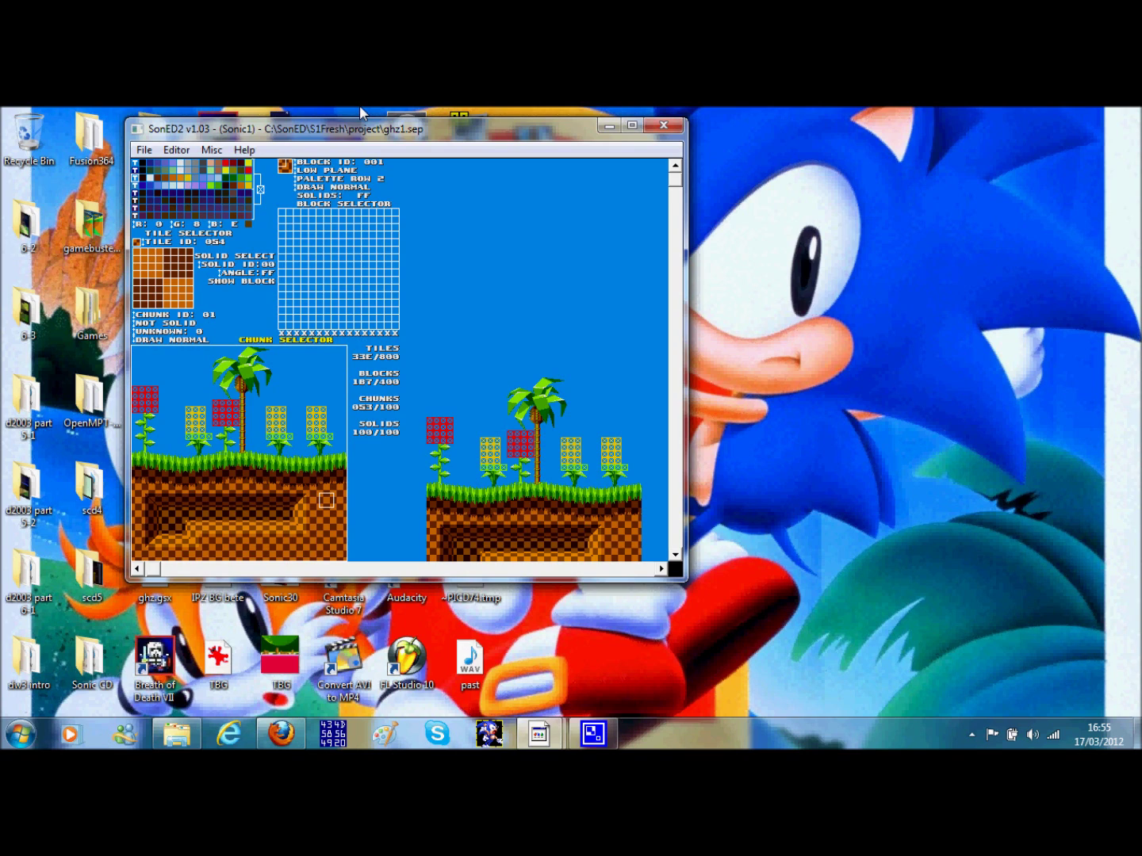
click(150, 182)
click(147, 179)
click(172, 230)
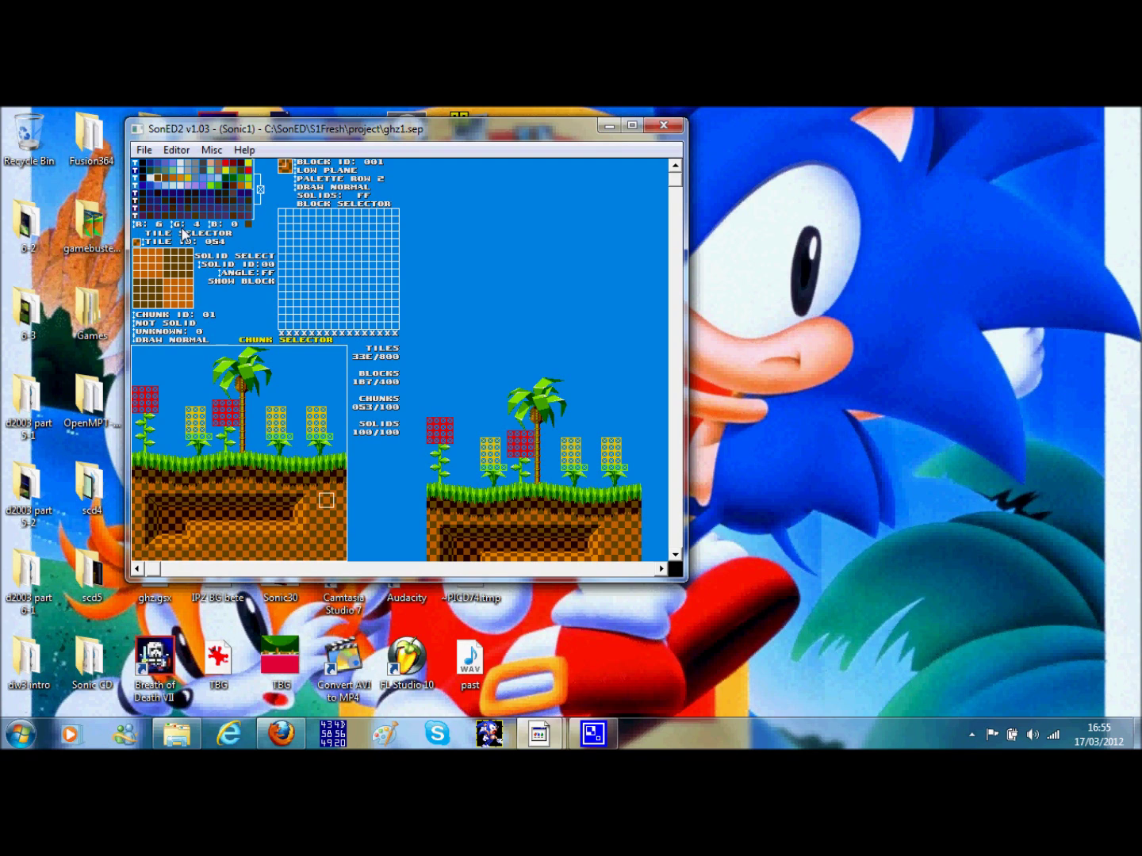
right_click(173, 226)
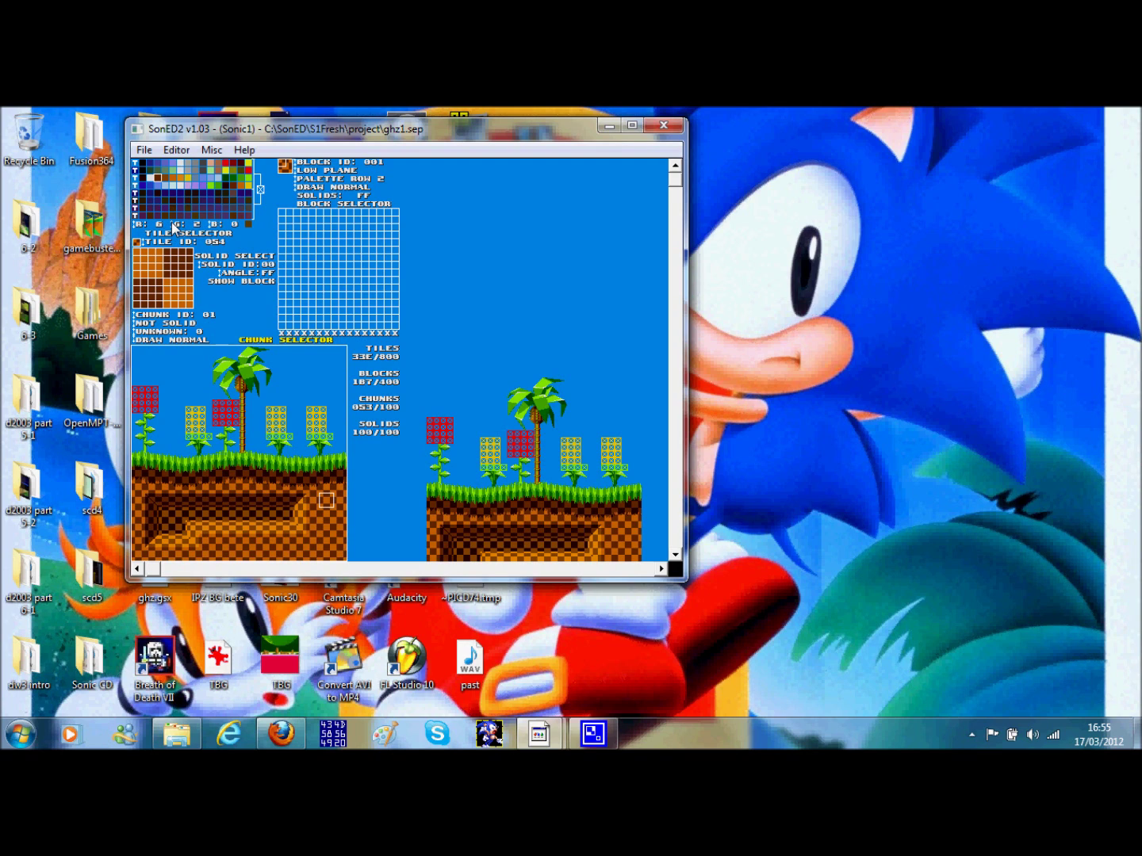
right_click(174, 226)
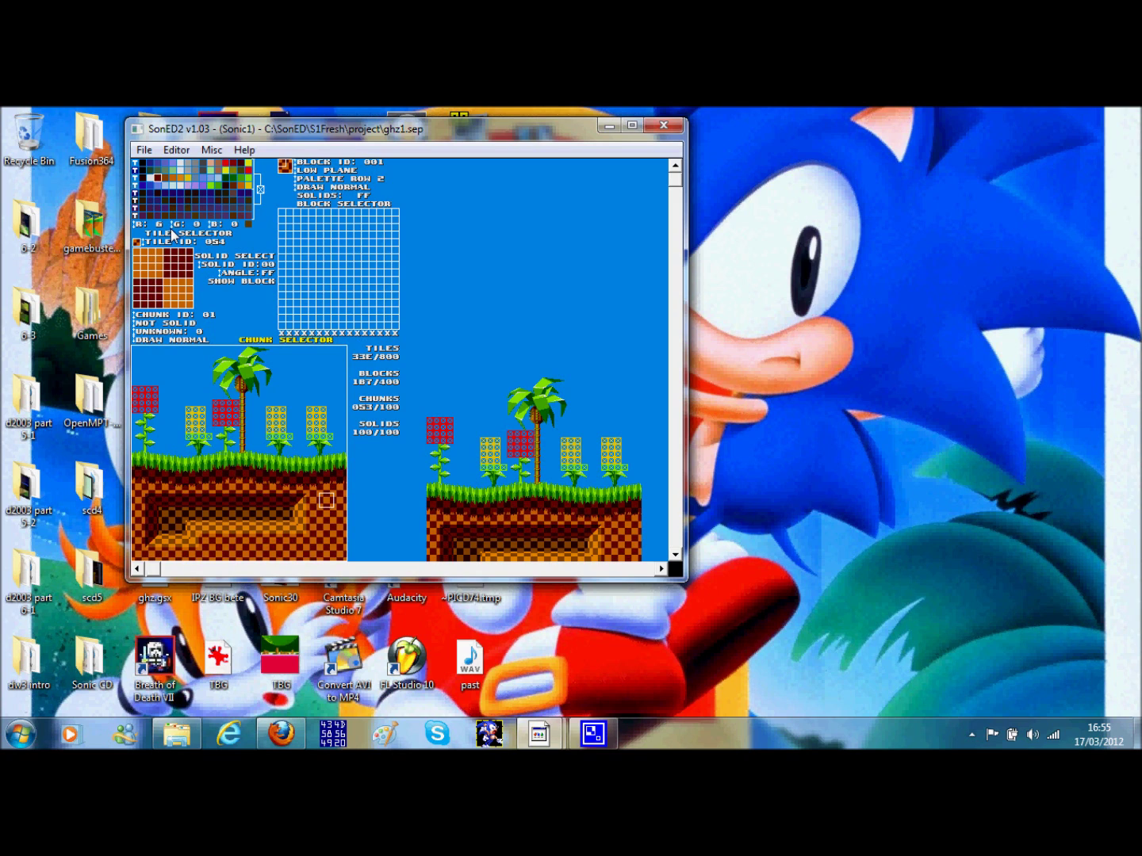
click(172, 226)
click(172, 228)
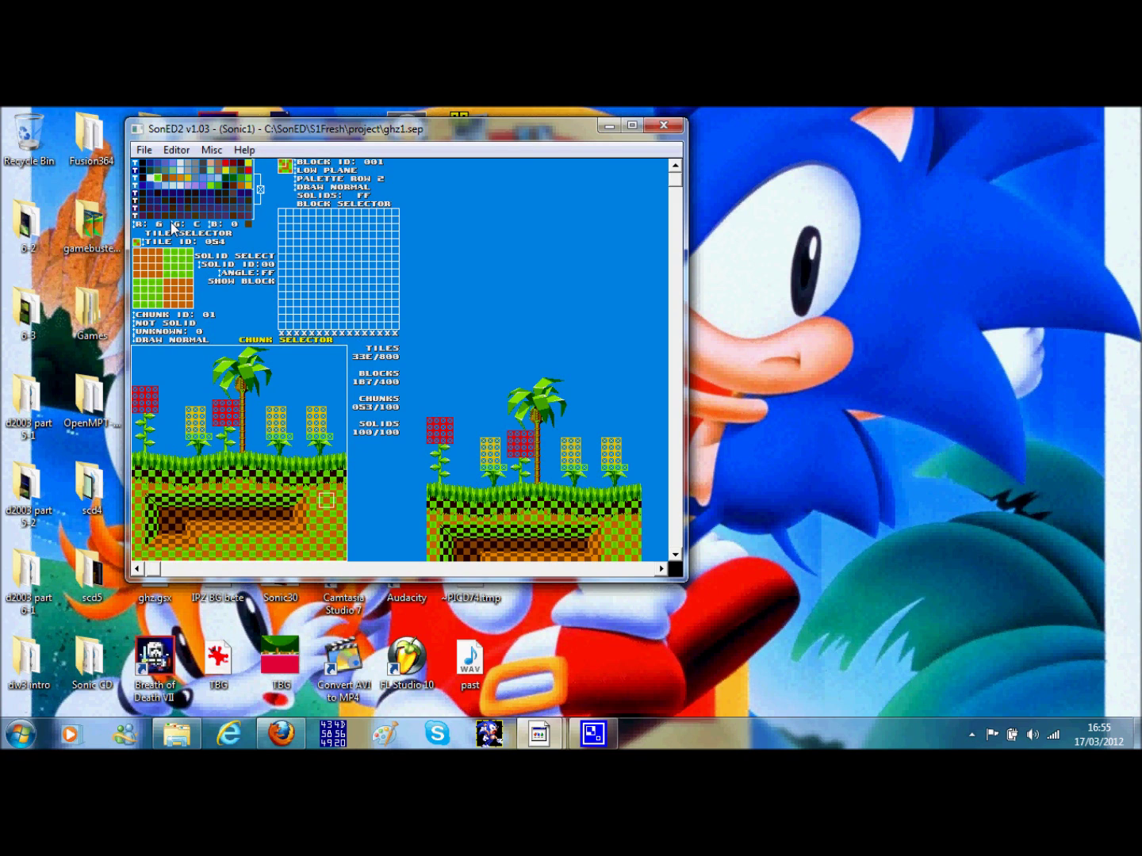
right_click(172, 227)
right_click(172, 227)
right_click(172, 227)
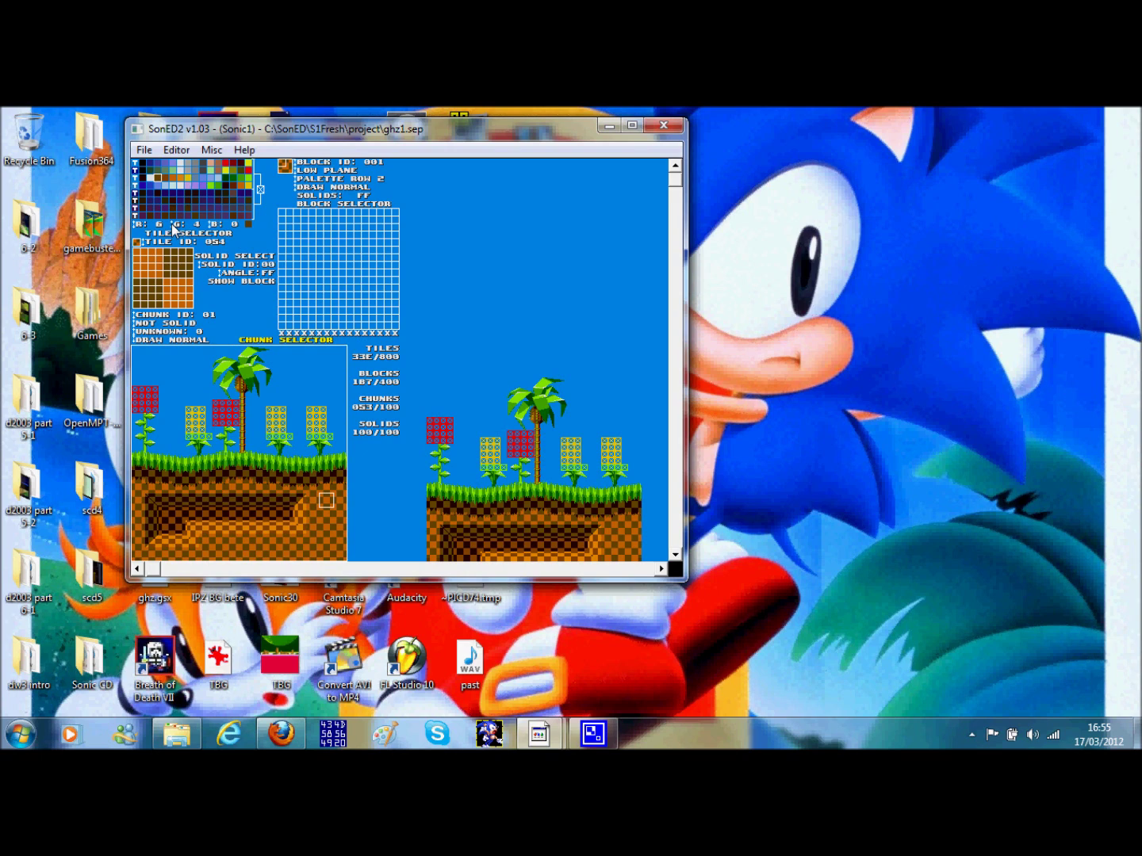
right_click(172, 228)
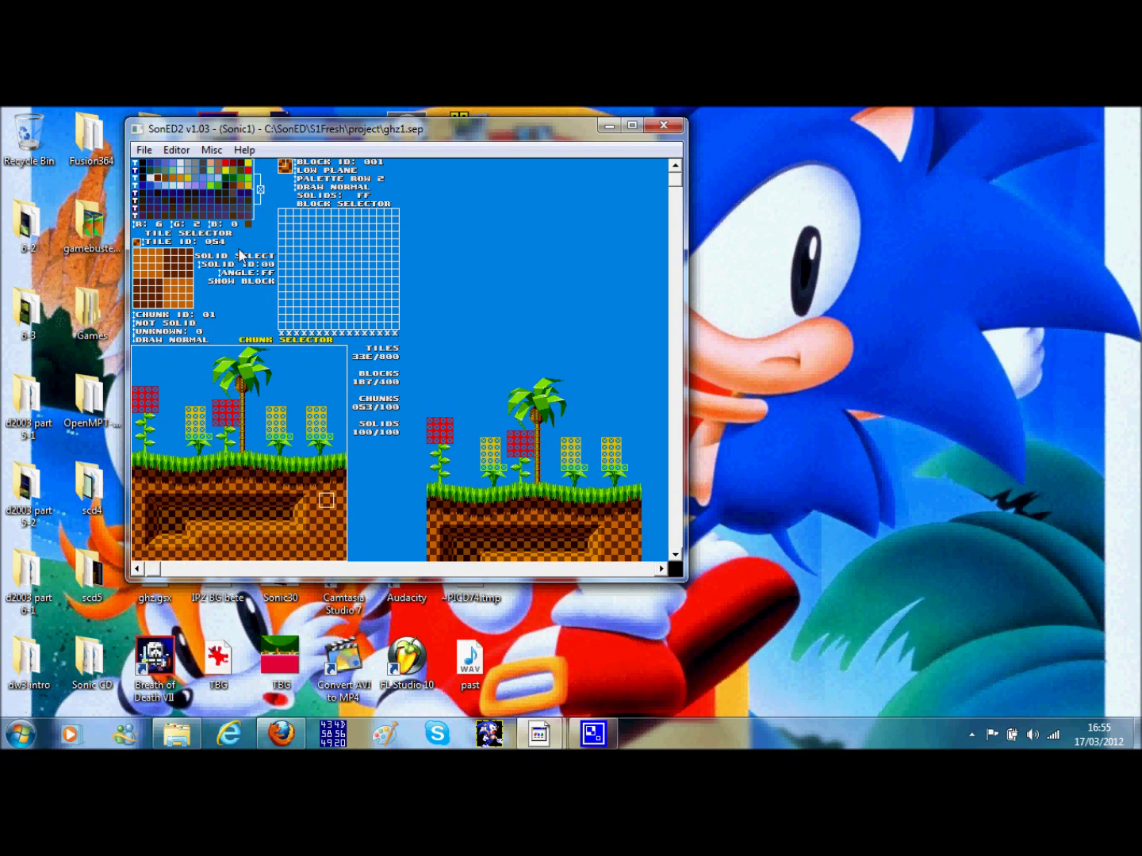
Step: Tweak the brown and orange entries' blue, removing blue and lowering the yellow-orange's green from C to 8
click(165, 186)
click(159, 179)
click(167, 180)
key(e)
click(174, 182)
click(182, 181)
click(210, 227)
click(188, 178)
click(211, 230)
click(211, 230)
click(214, 229)
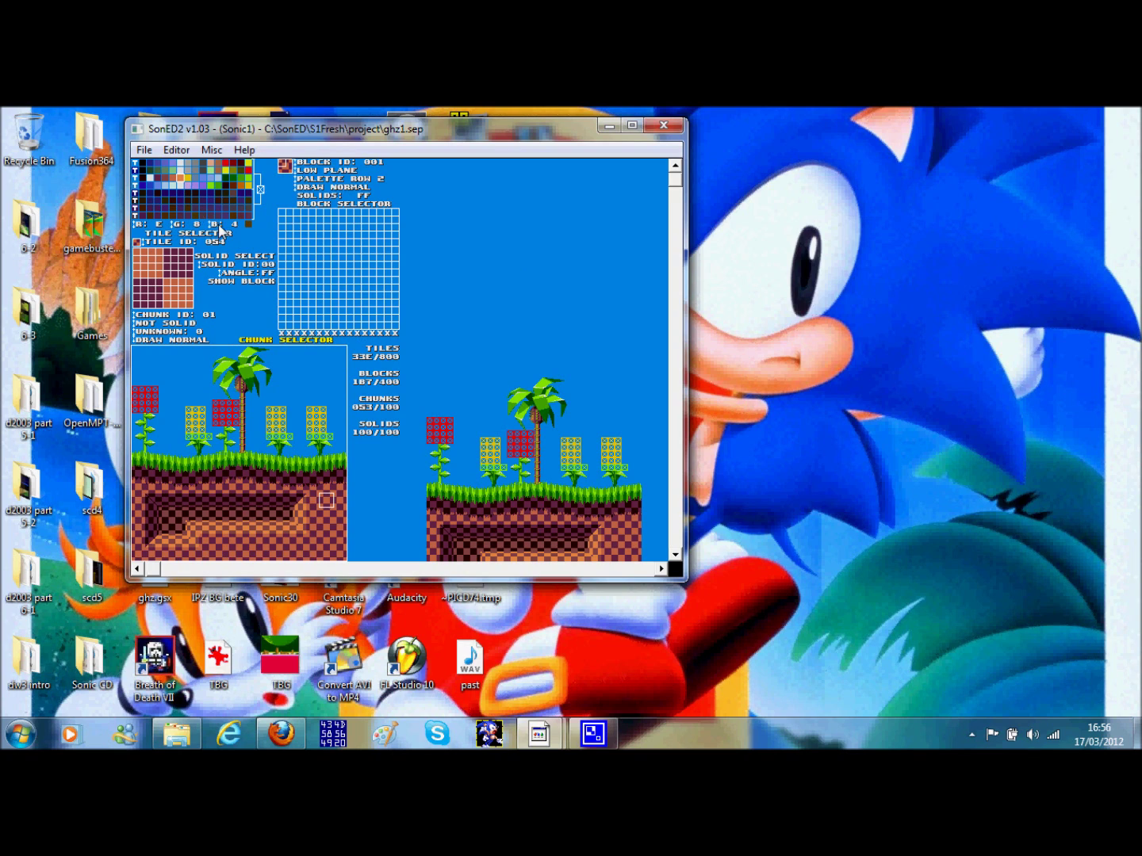
Step: Remove blue from the darker brown and drop the darkest brown's R to 0, nearly black
click(177, 183)
click(169, 184)
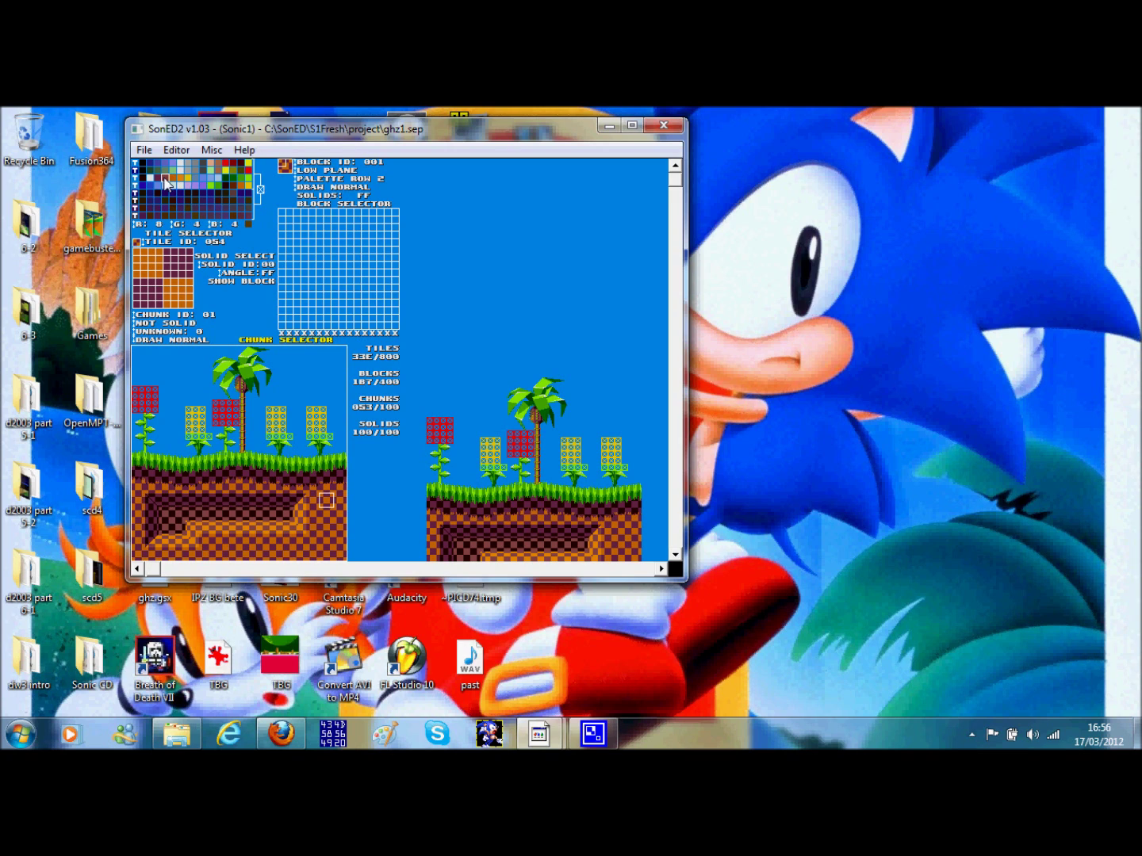
click(212, 228)
click(163, 179)
click(140, 226)
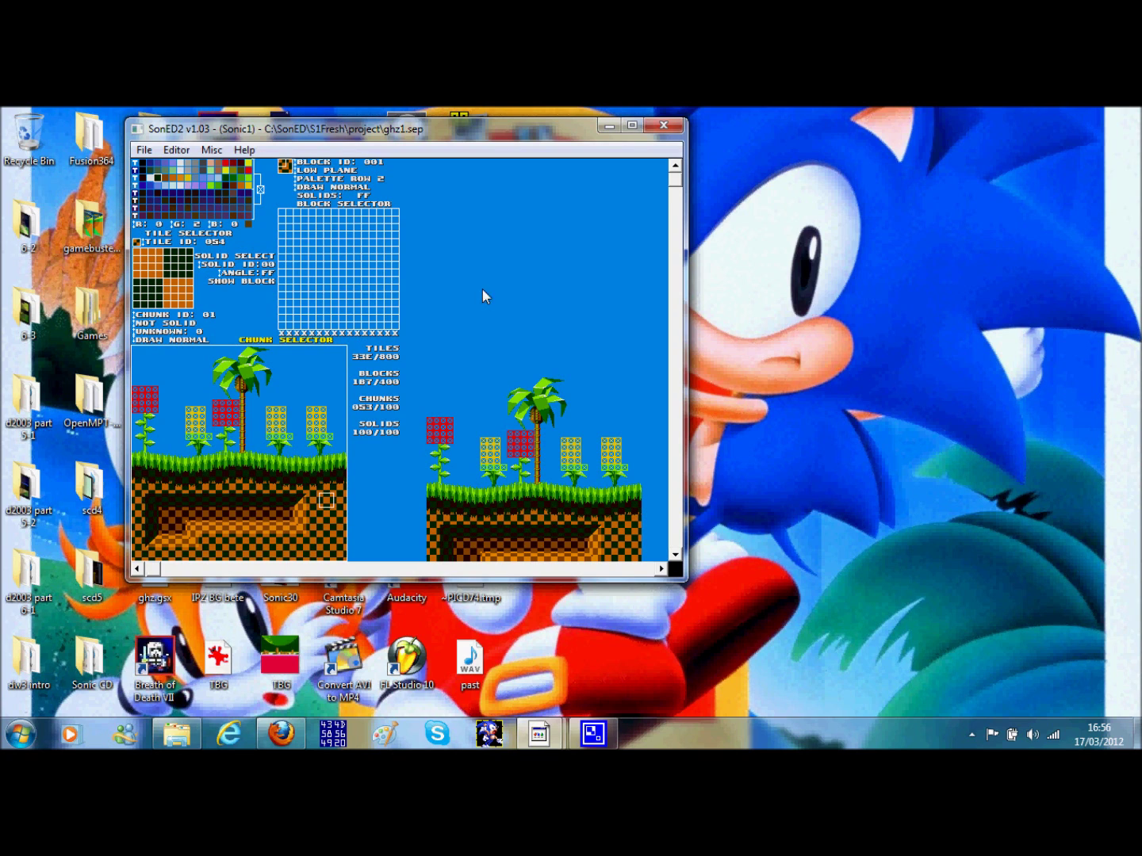
Step: Set the dark ground entry's B to E and shift the orange-brown entry from red to blue
click(211, 226)
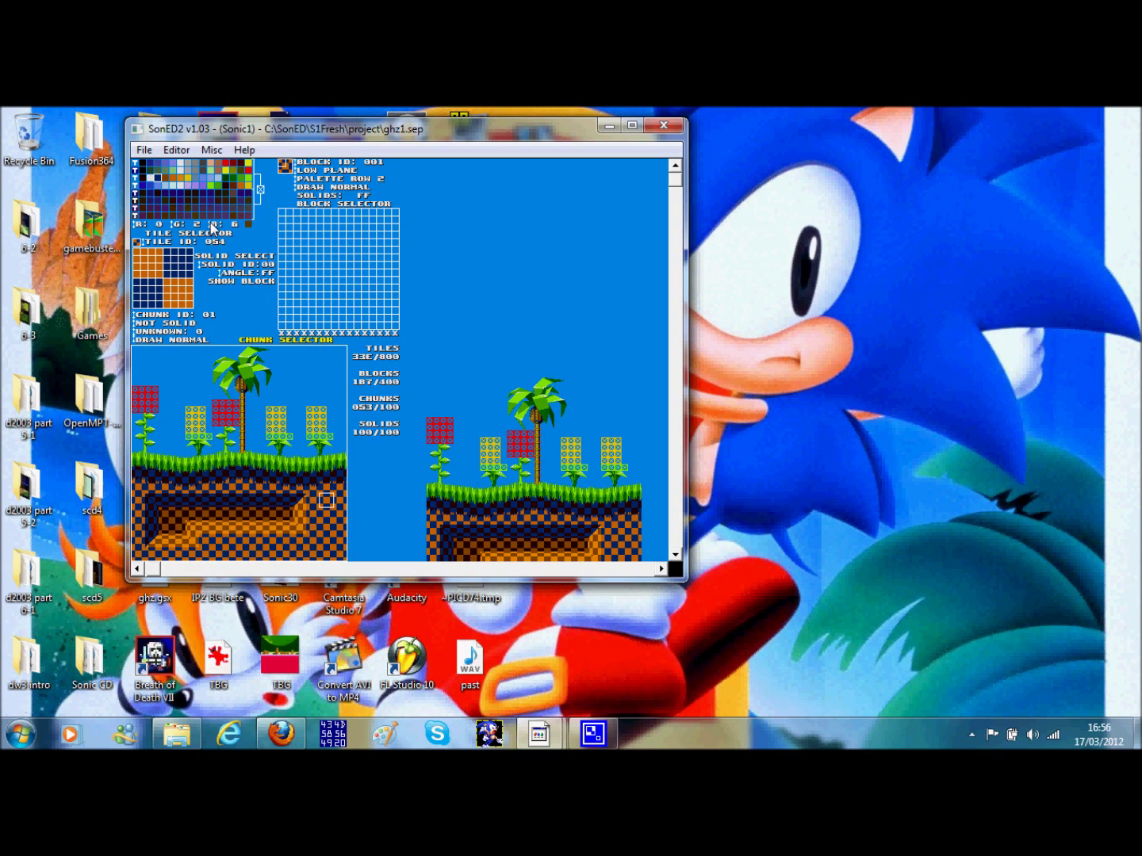
click(163, 182)
click(135, 231)
click(135, 230)
click(135, 230)
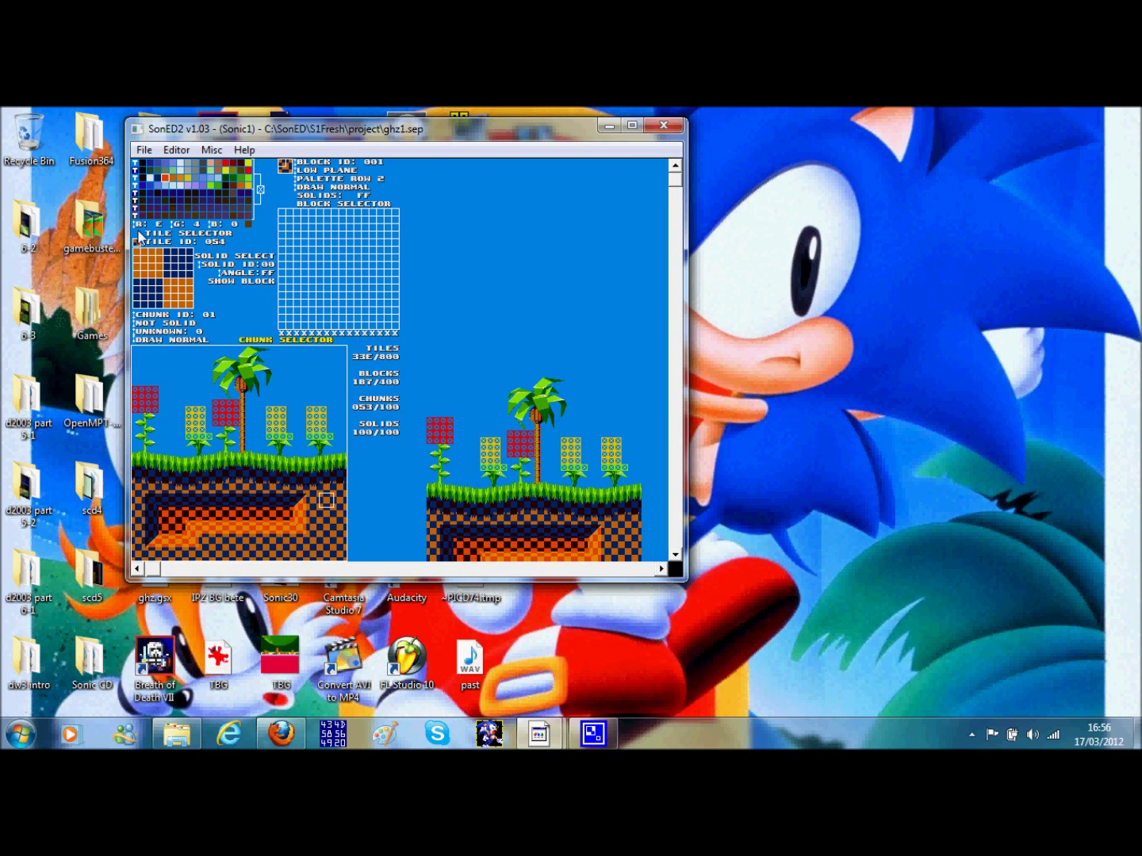
click(137, 228)
click(137, 229)
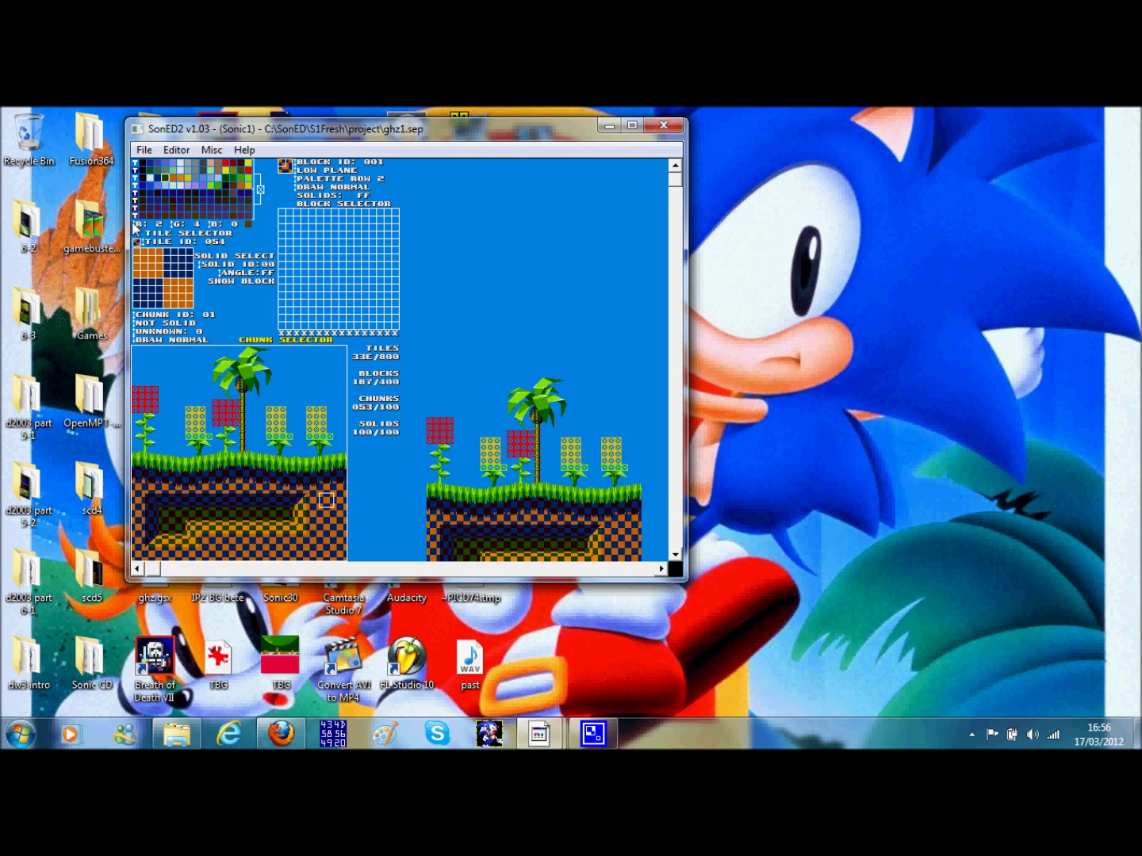
right_click(135, 229)
click(232, 229)
Step: Lower the next orange entry's R to 0 and raise its B so it turns blue
click(171, 178)
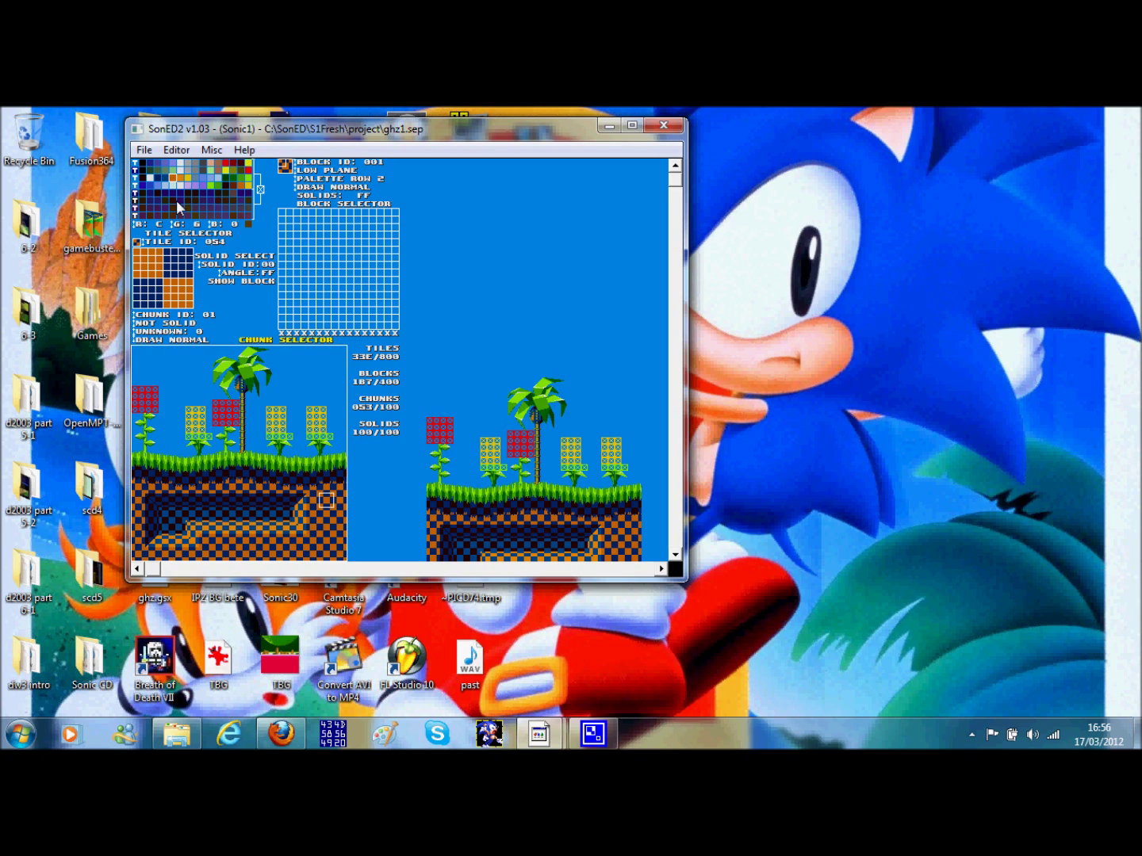
right_click(135, 228)
right_click(135, 229)
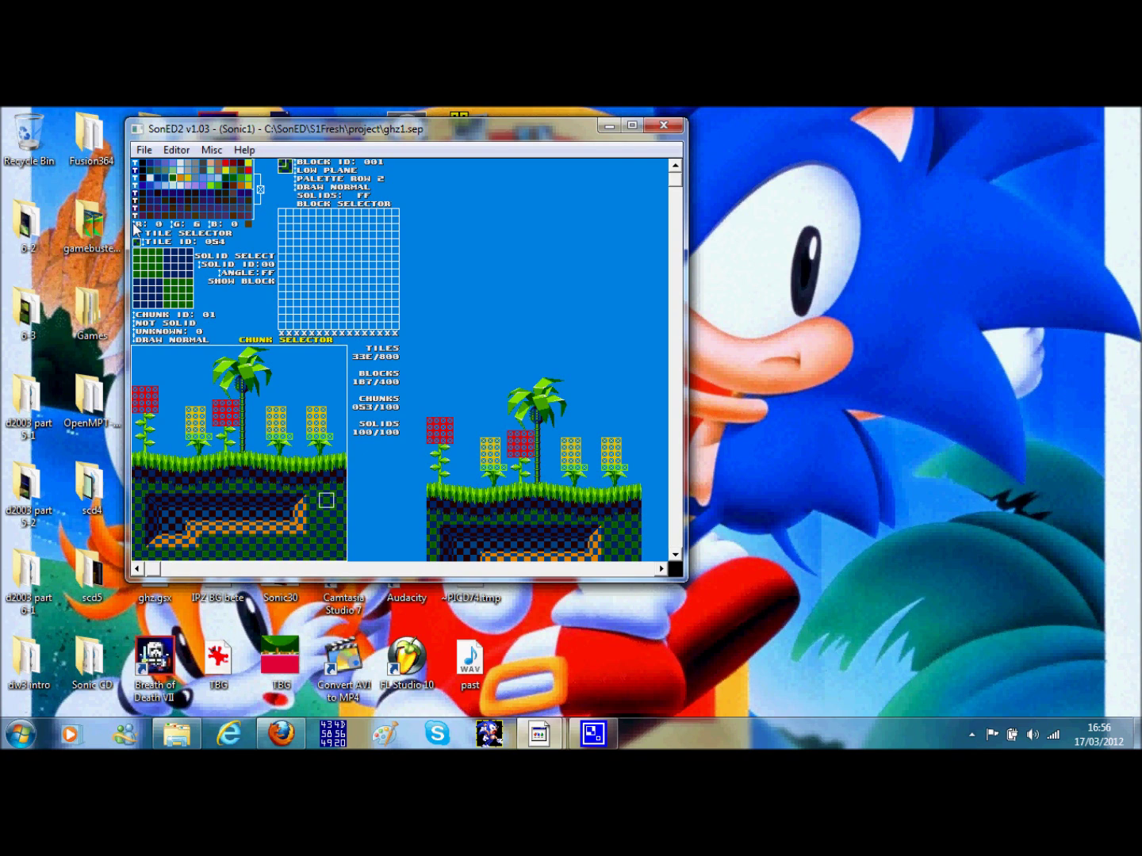
right_click(134, 229)
right_click(135, 230)
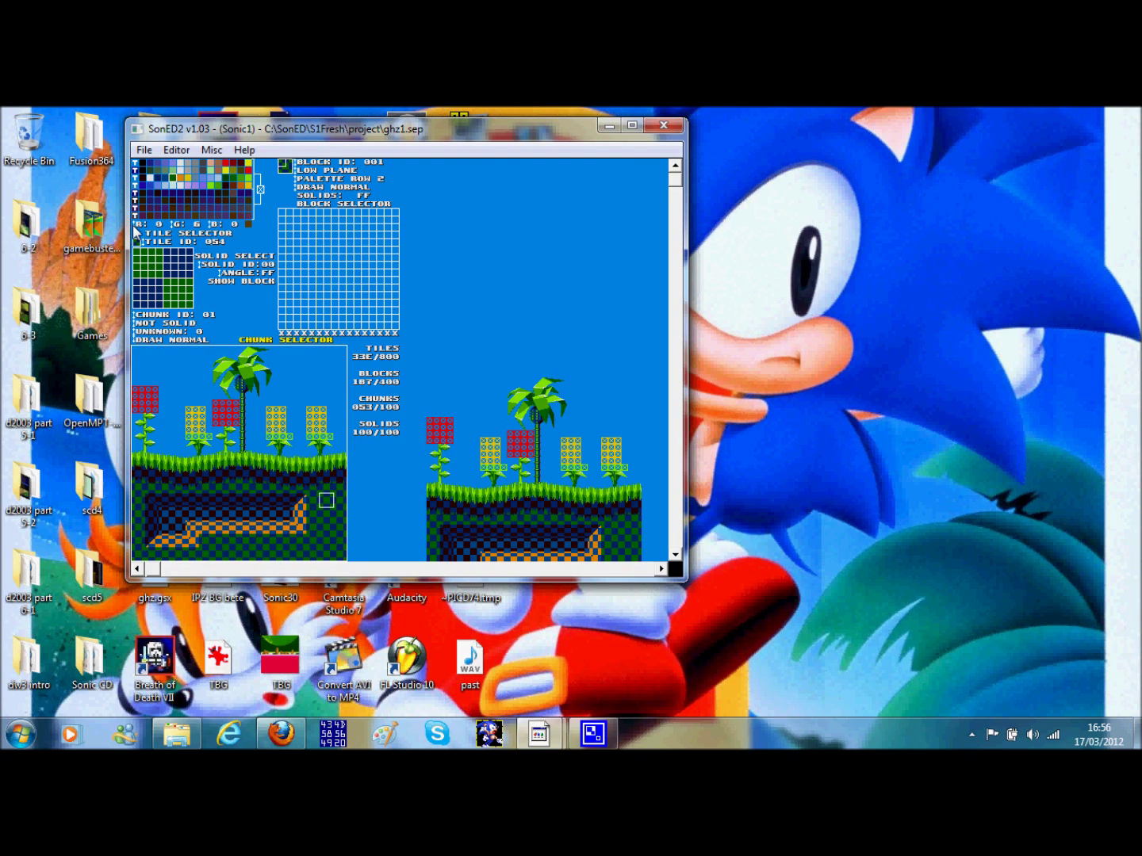
right_click(212, 228)
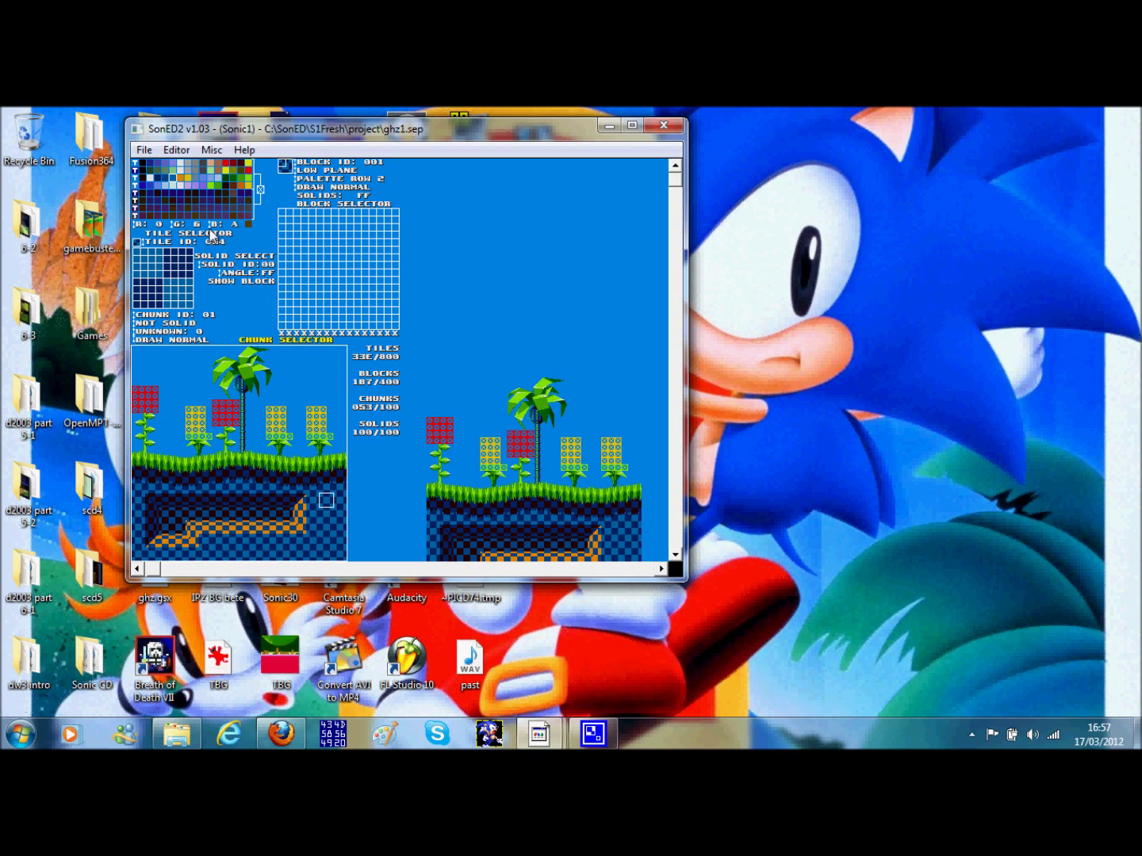
click(212, 230)
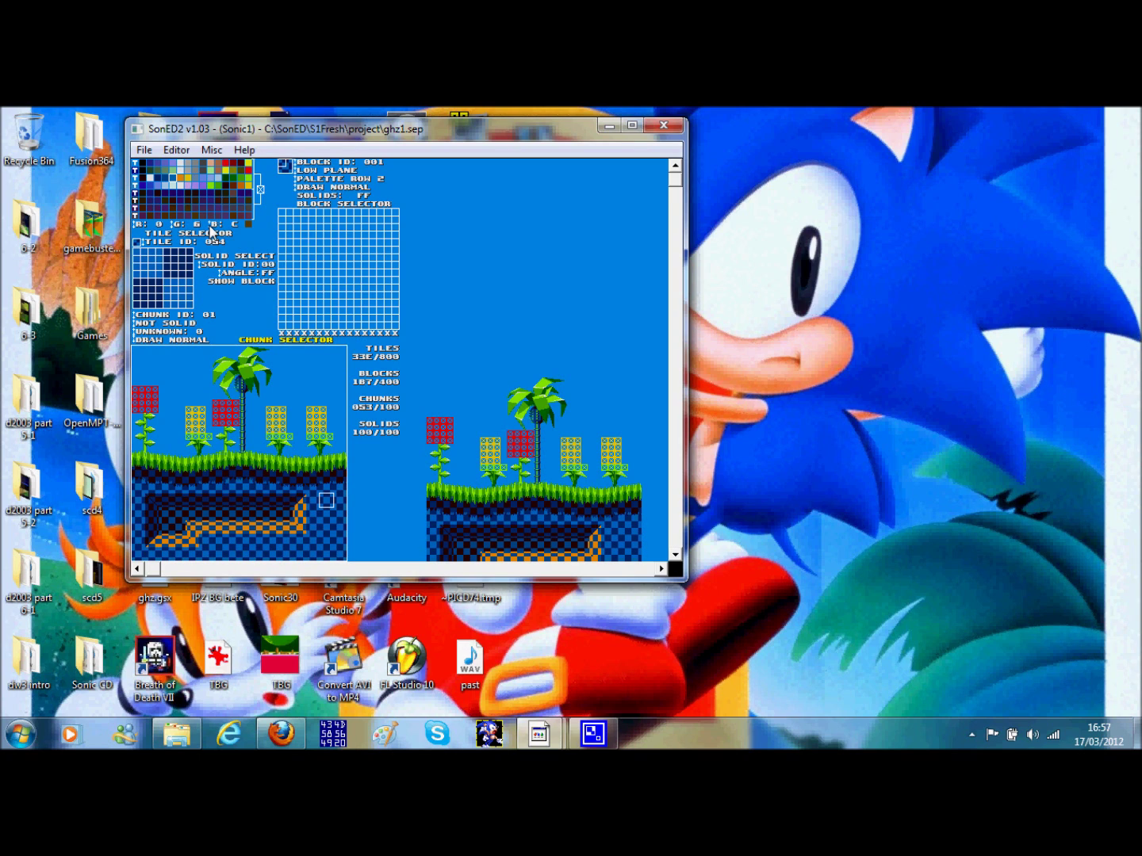
Step: Recolour the bright orange to blue and the yellow to light cyan by removing red and adding blue
click(181, 180)
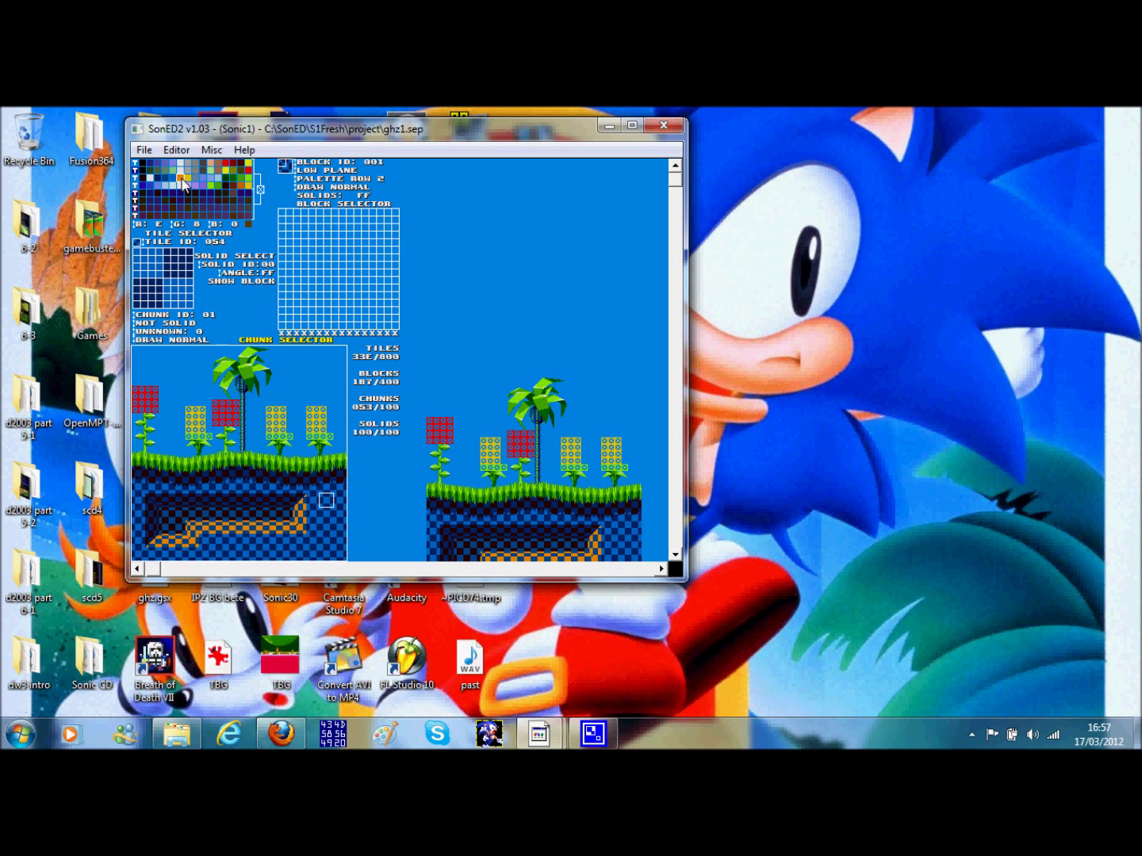
click(137, 228)
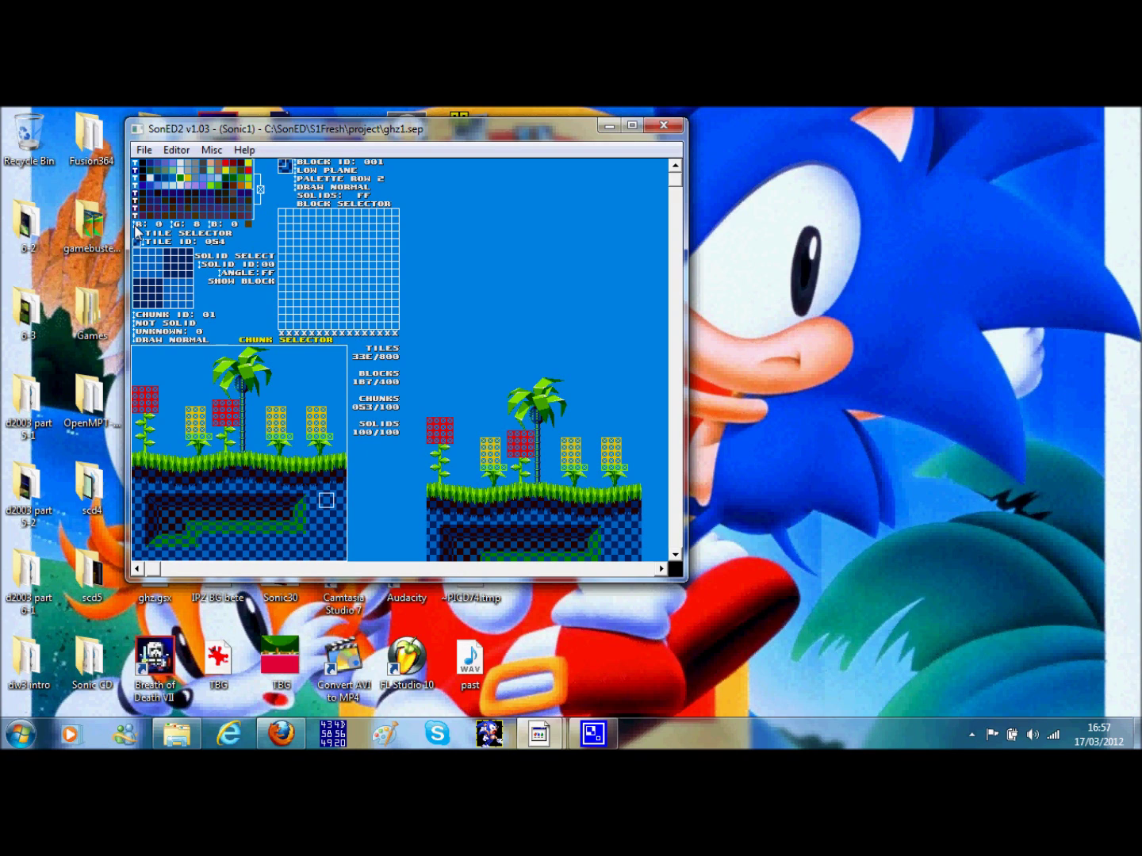
right_click(213, 230)
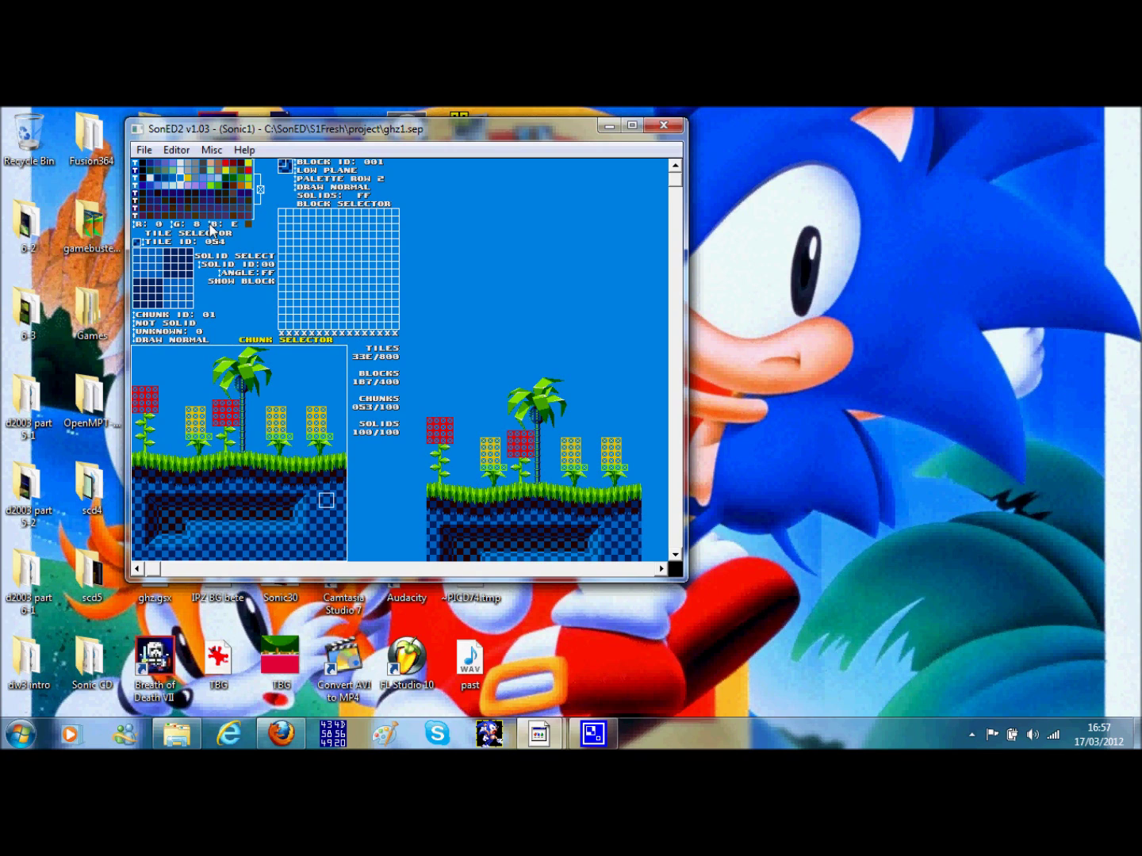
click(191, 179)
click(137, 230)
click(229, 226)
click(138, 189)
Step: Pick chunk 3D from the level in Editor > Level Editor (Plane B)
click(175, 149)
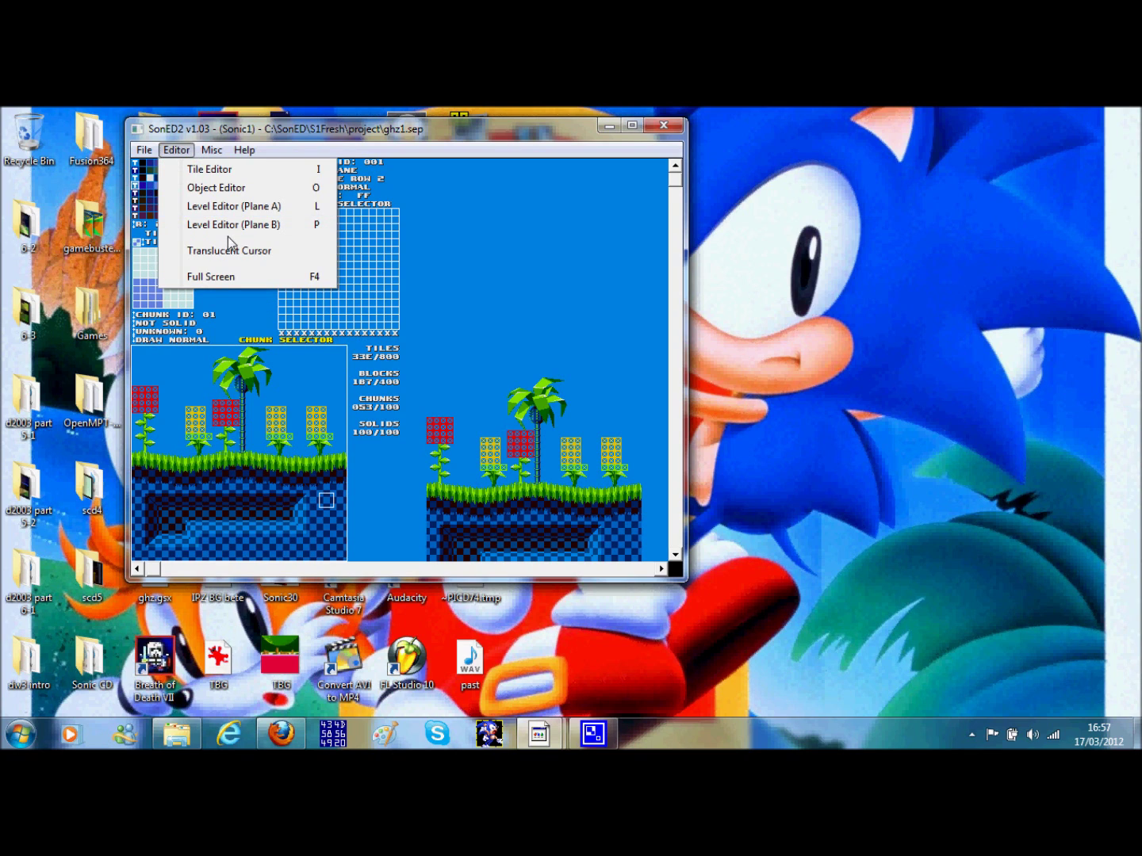
click(239, 225)
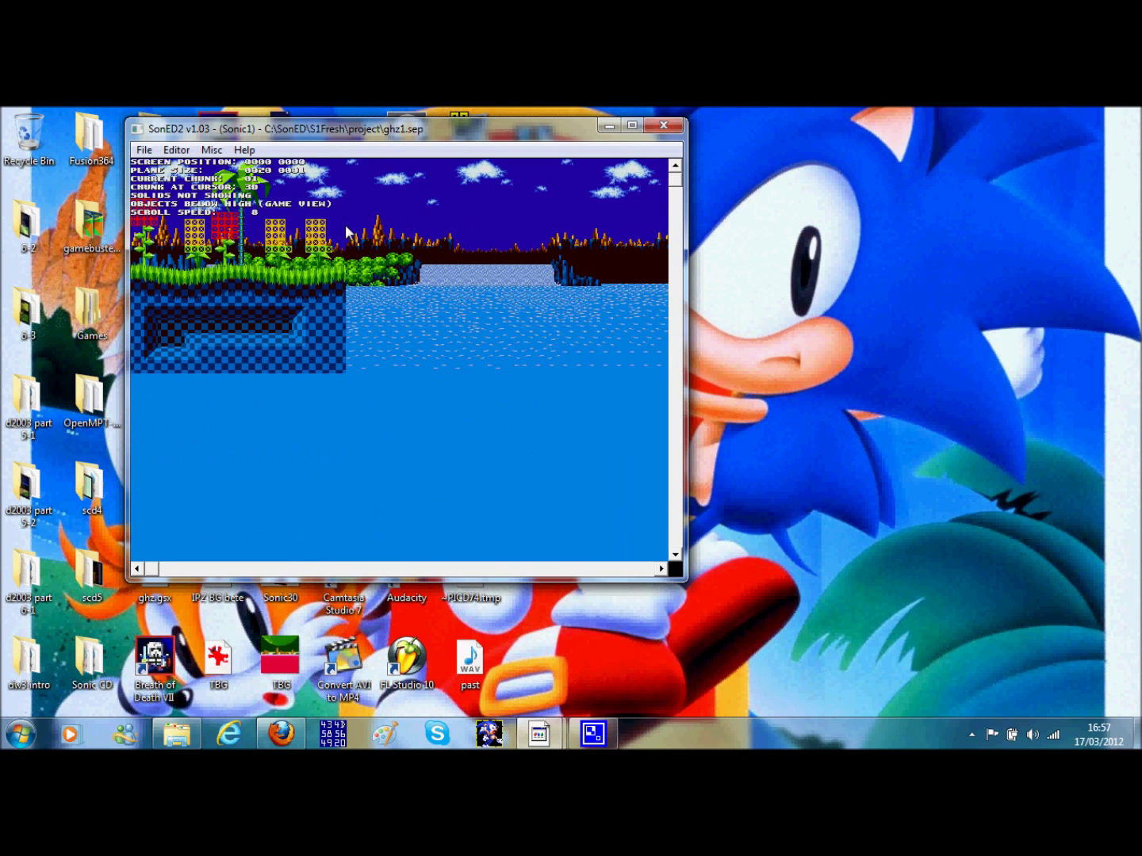
right_click(259, 236)
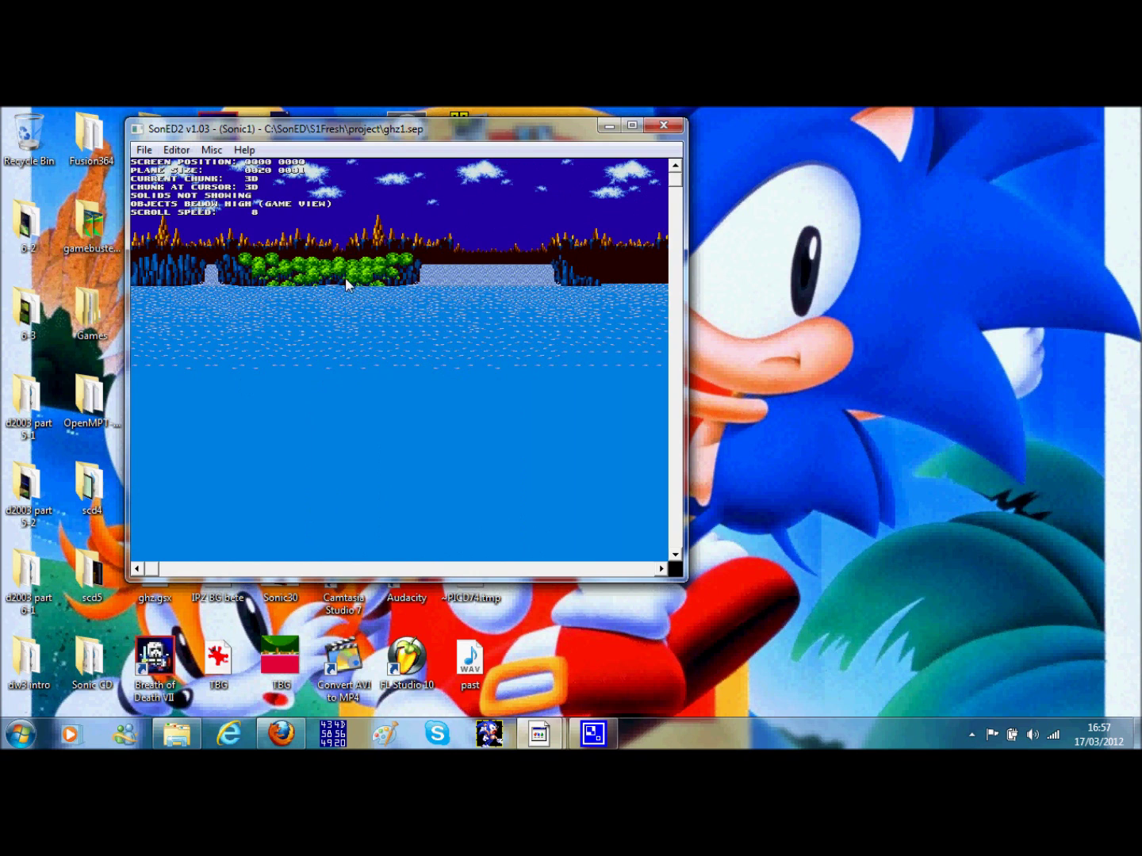
click(177, 152)
click(260, 225)
Step: Return to the Tile Editor and select a block from the background chunk
click(175, 149)
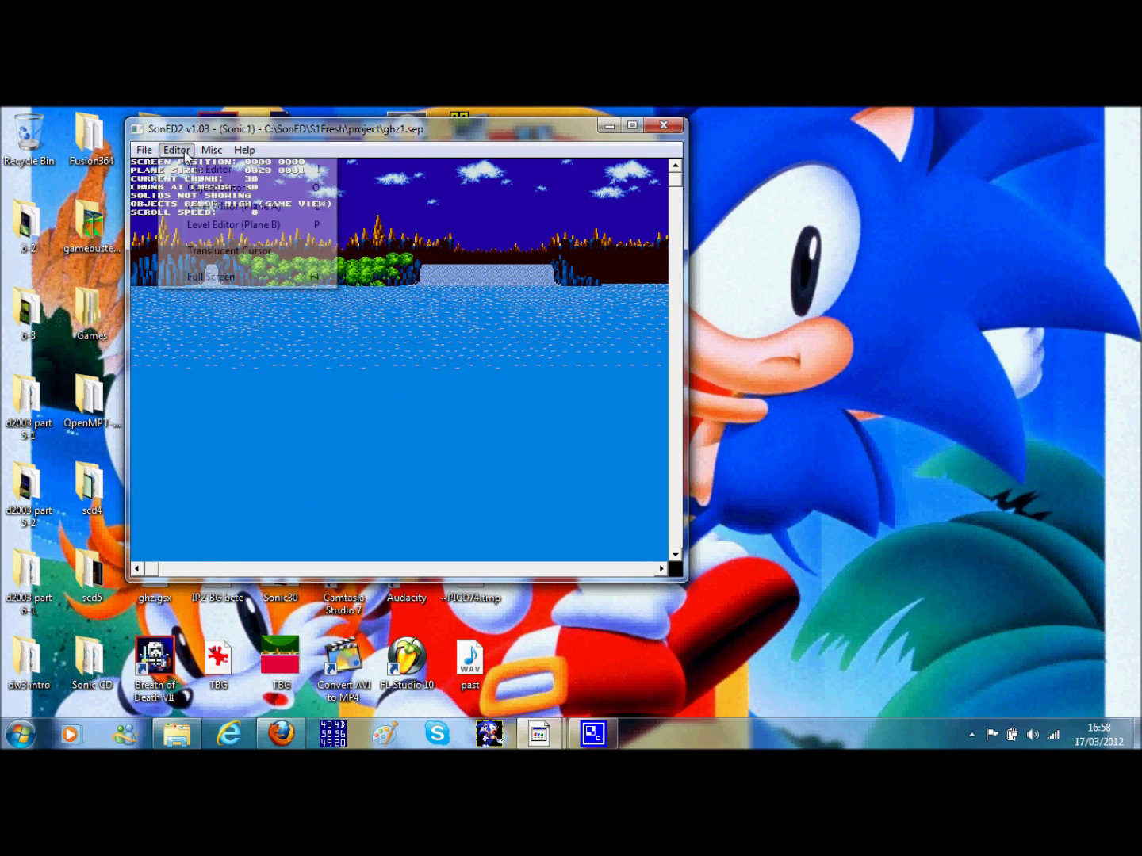
click(199, 167)
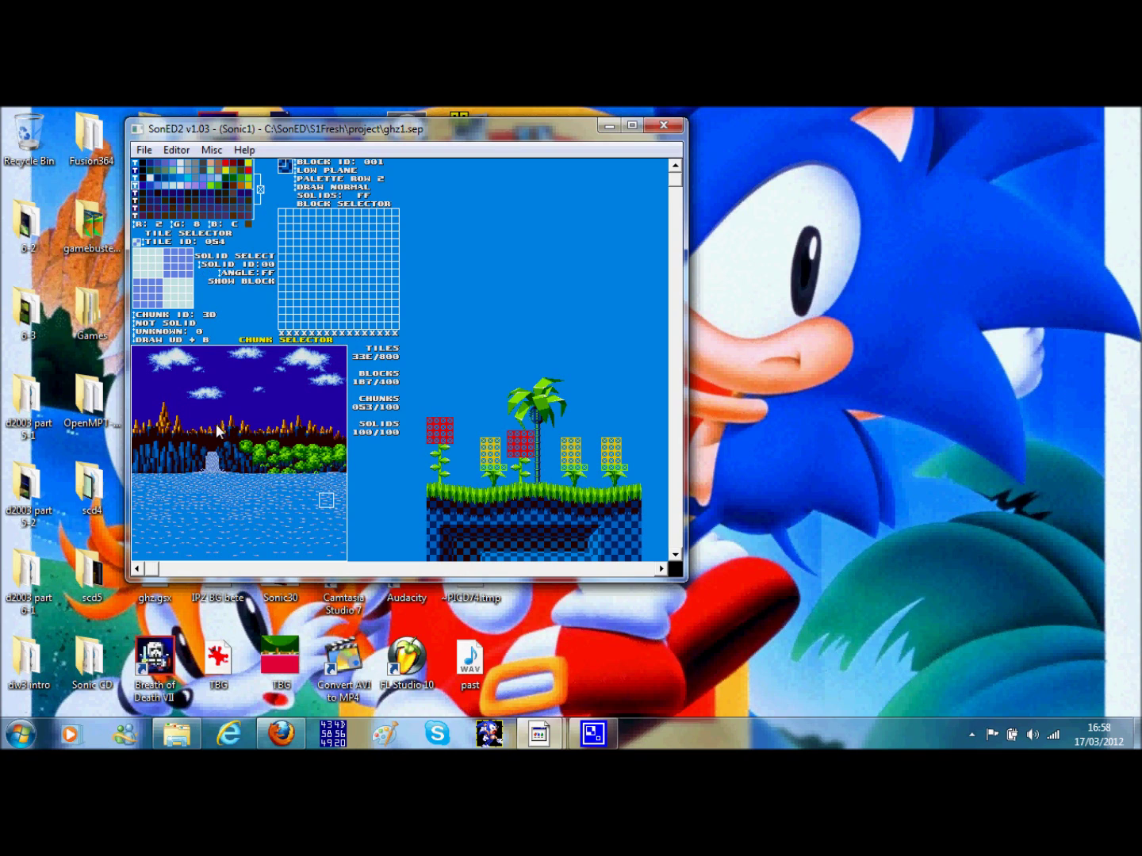
click(256, 409)
Step: Tint the dark blue entry magenta and remove the blue from a brown ground colour
click(162, 182)
click(167, 194)
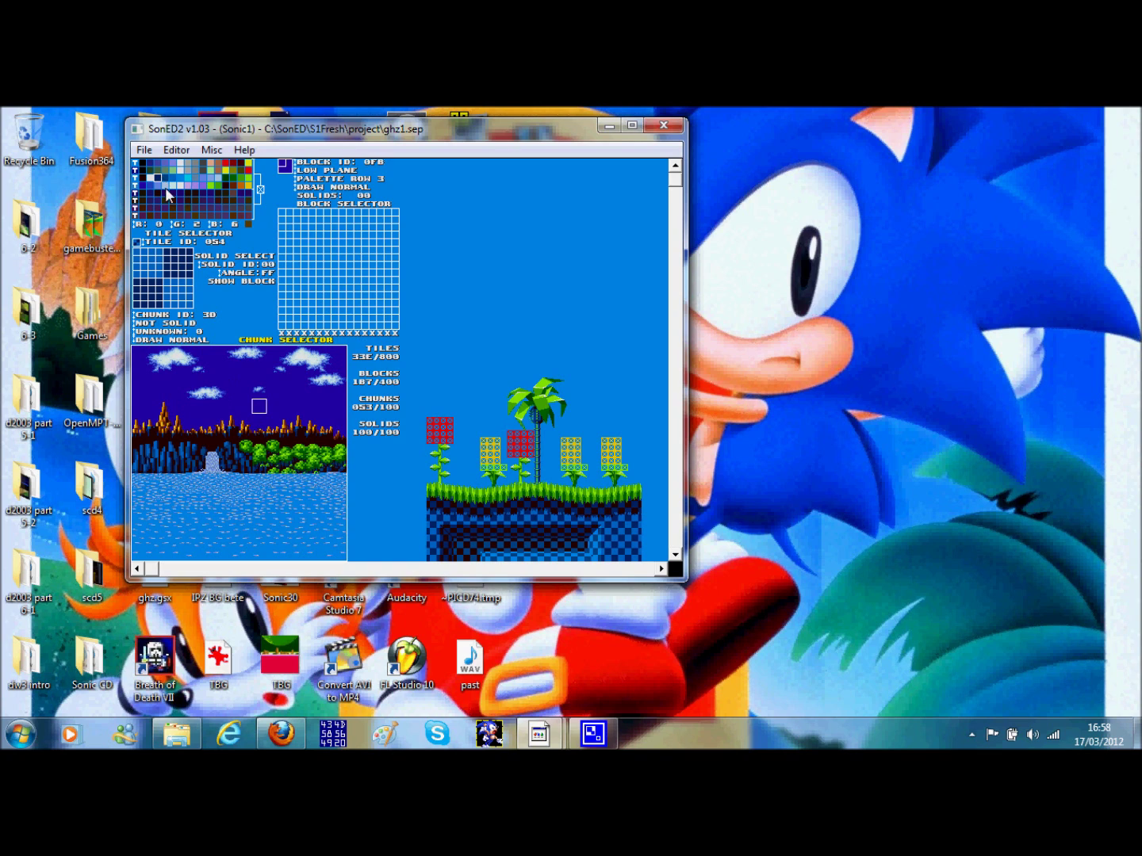
click(142, 228)
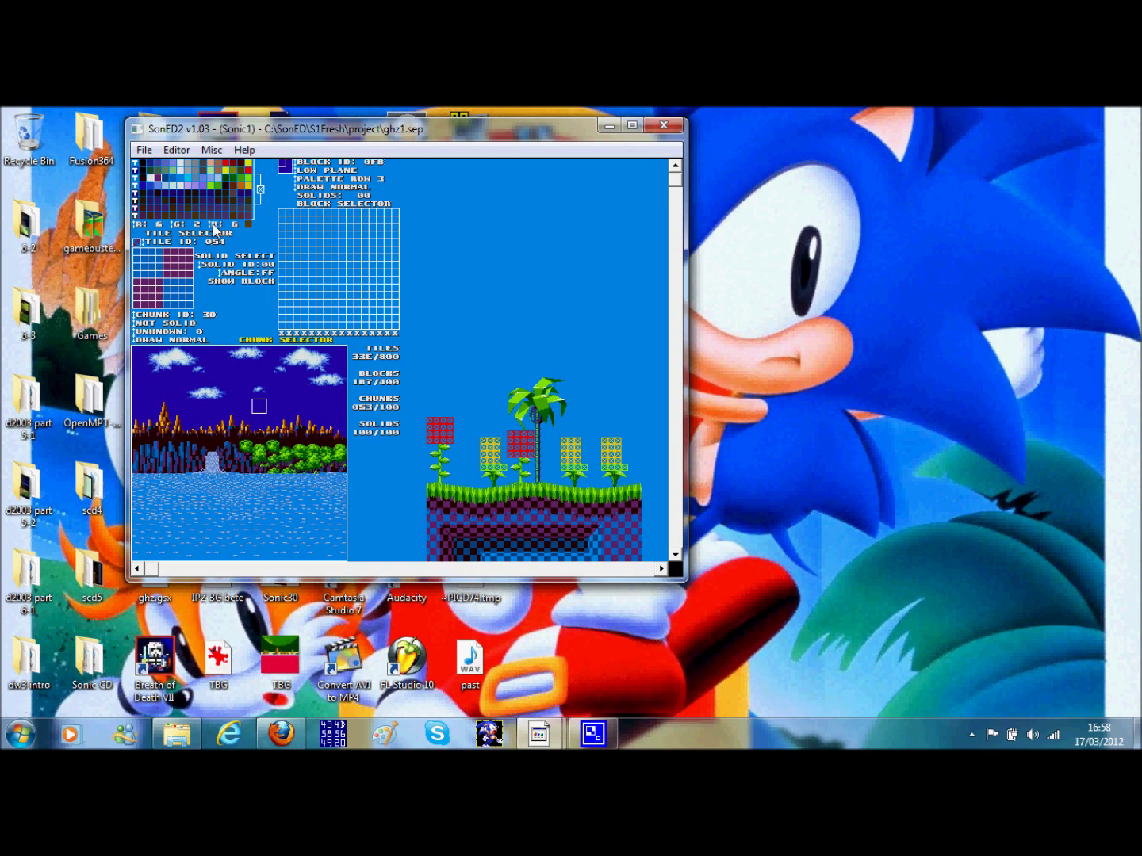
click(165, 180)
click(212, 229)
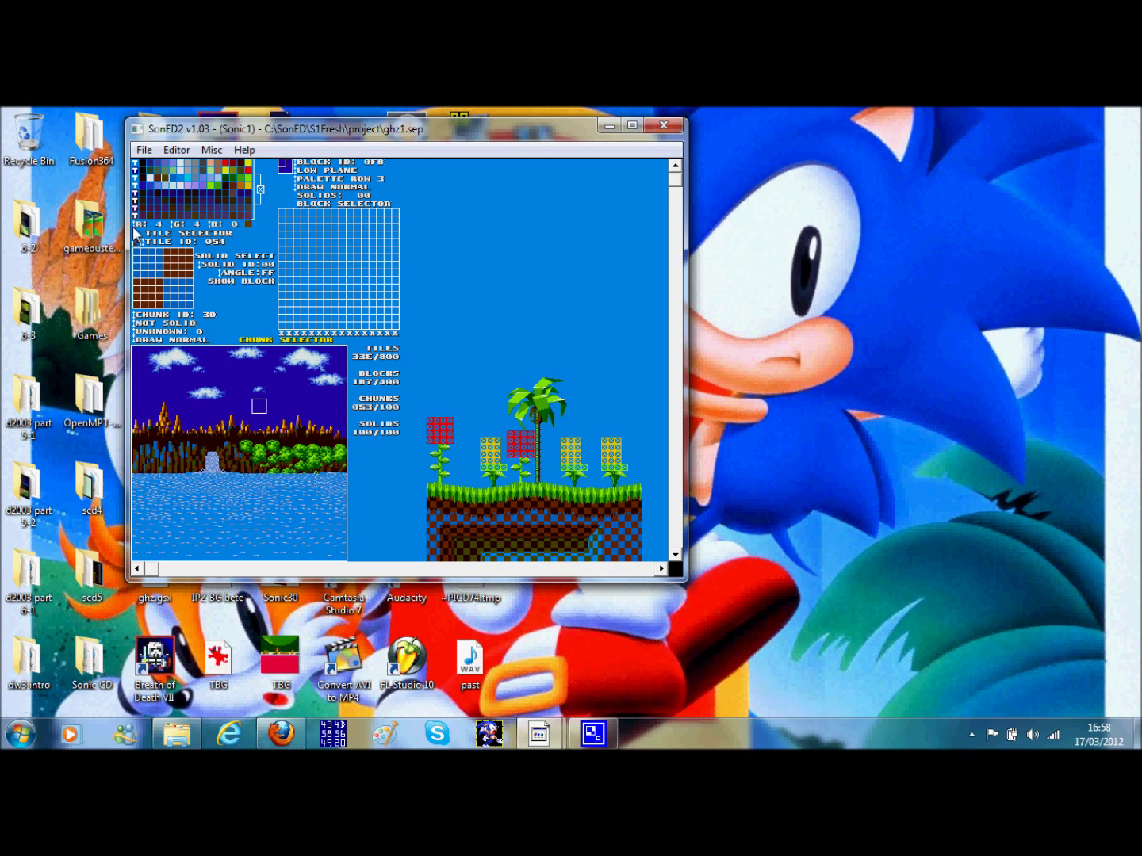
Step: Test a ground colour in pink by raising its red, then lower its blue back to 0
click(174, 181)
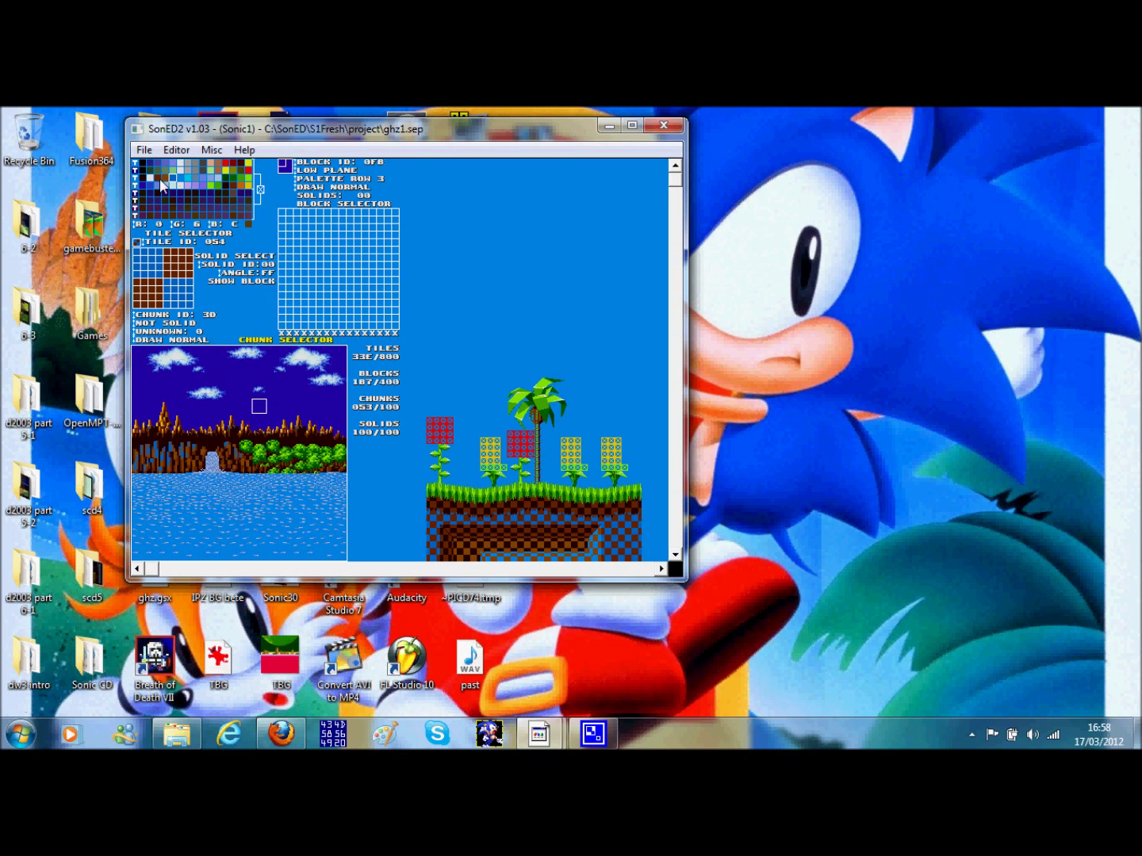
click(166, 179)
click(174, 182)
click(134, 226)
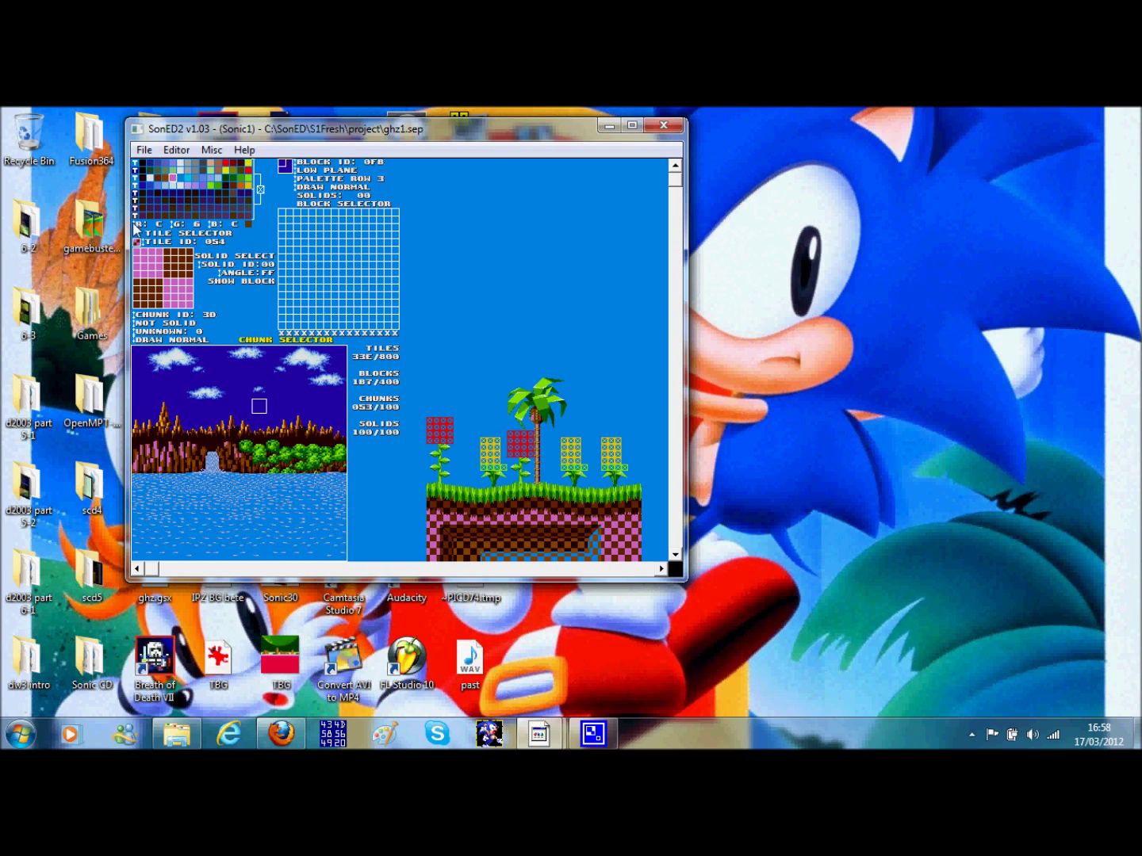
click(210, 229)
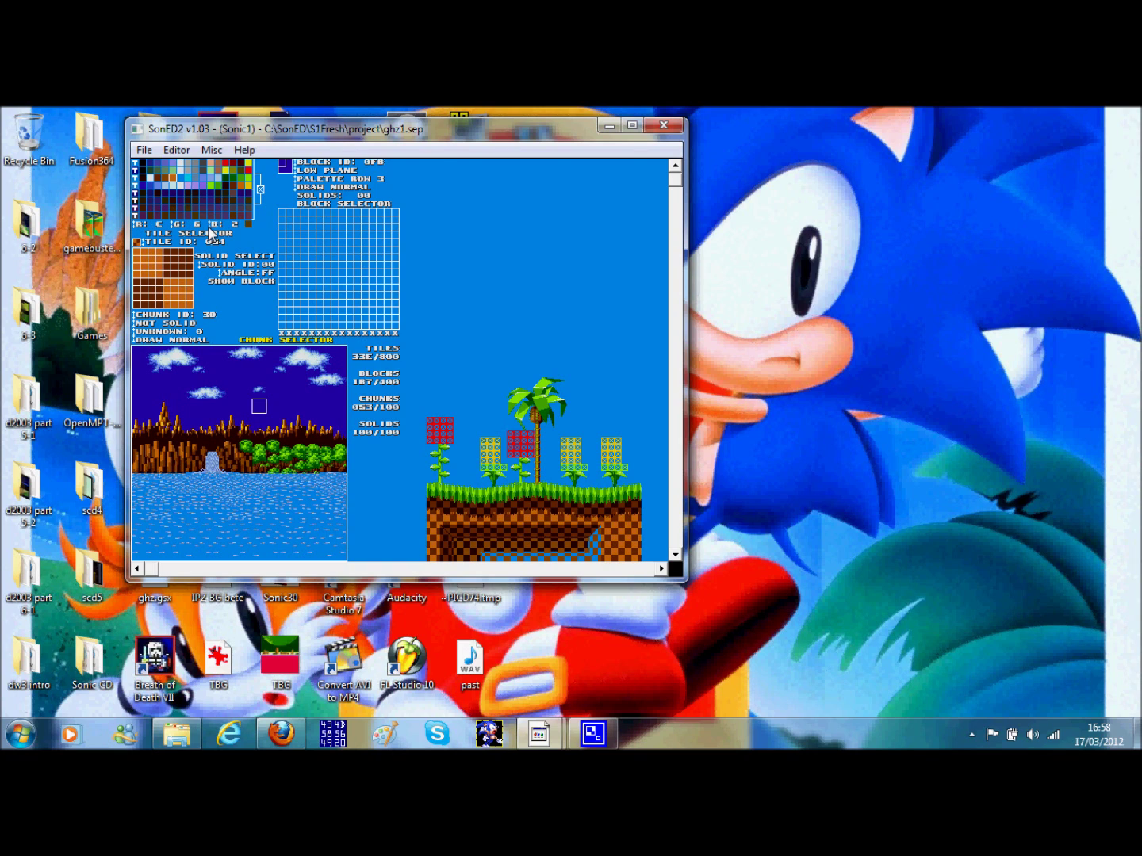
click(210, 230)
click(210, 227)
Step: Tint another ground colour pink, restore its blue to 0, and load palm-tree chunk 01
click(184, 182)
click(136, 225)
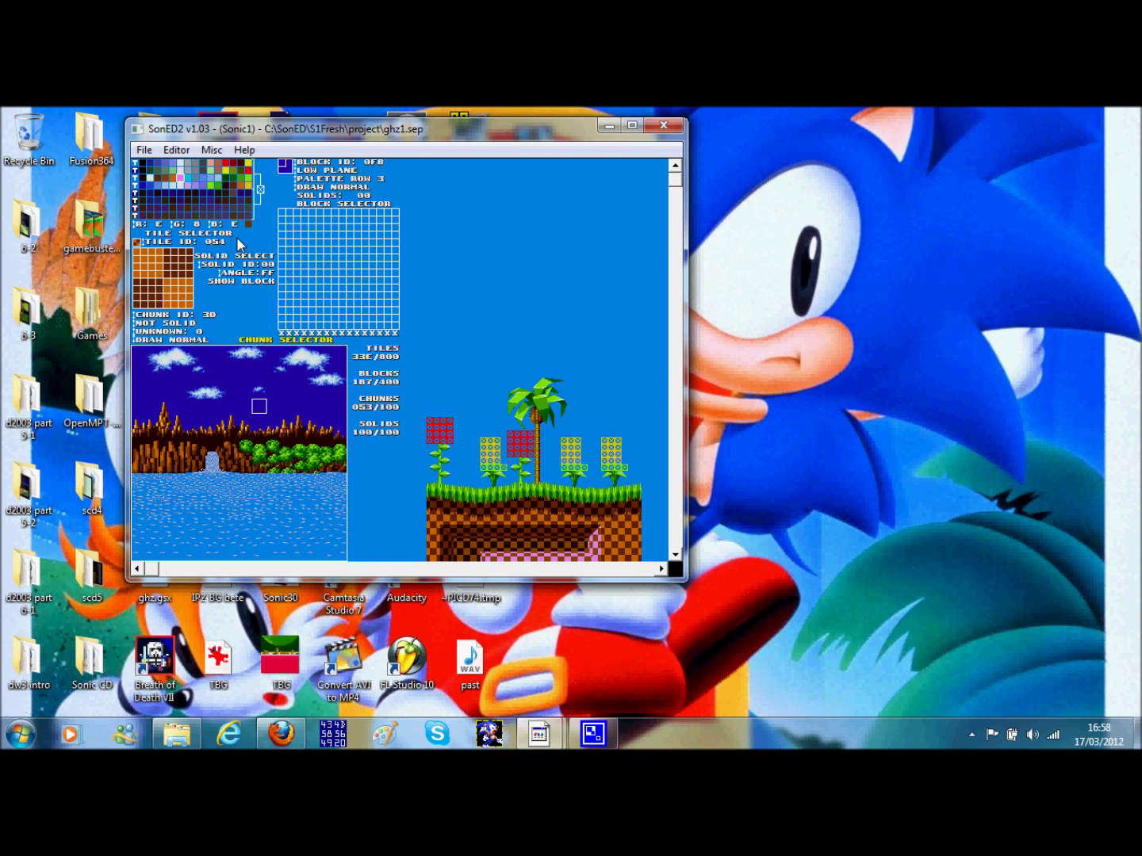
click(211, 229)
click(189, 178)
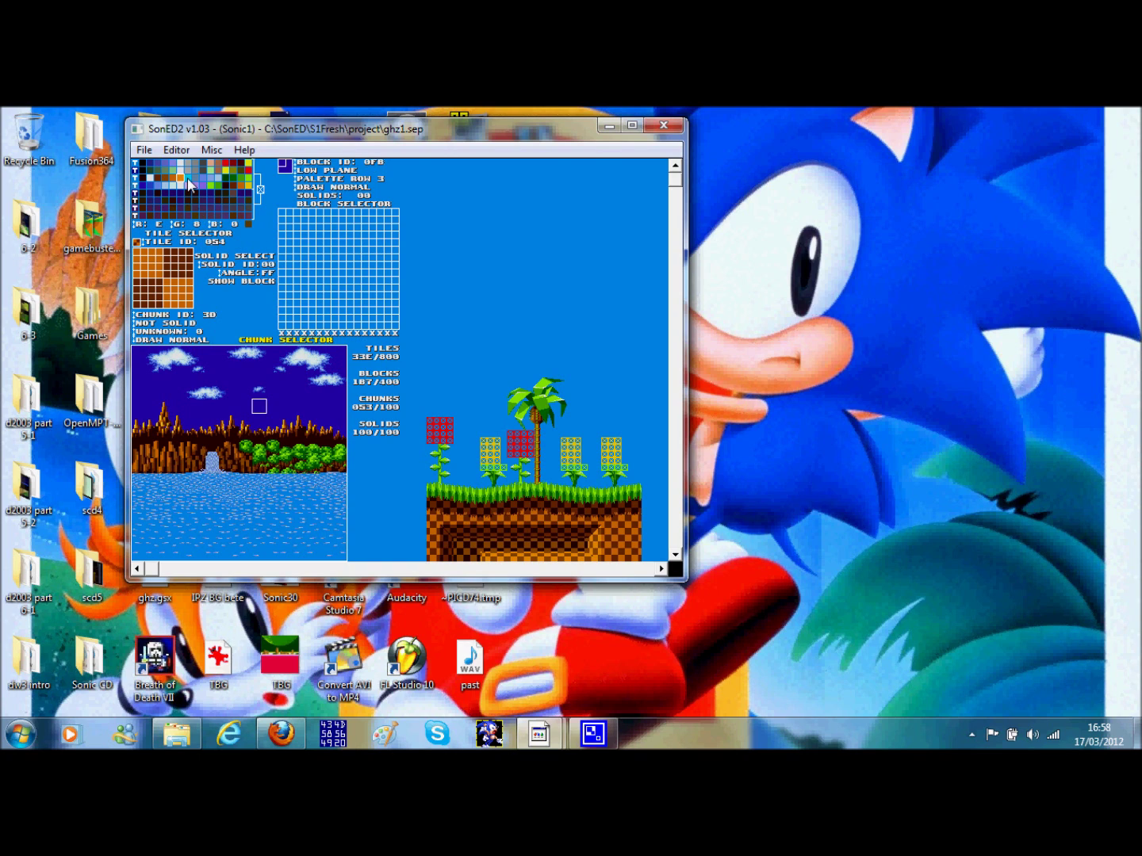
click(211, 229)
right_click(513, 459)
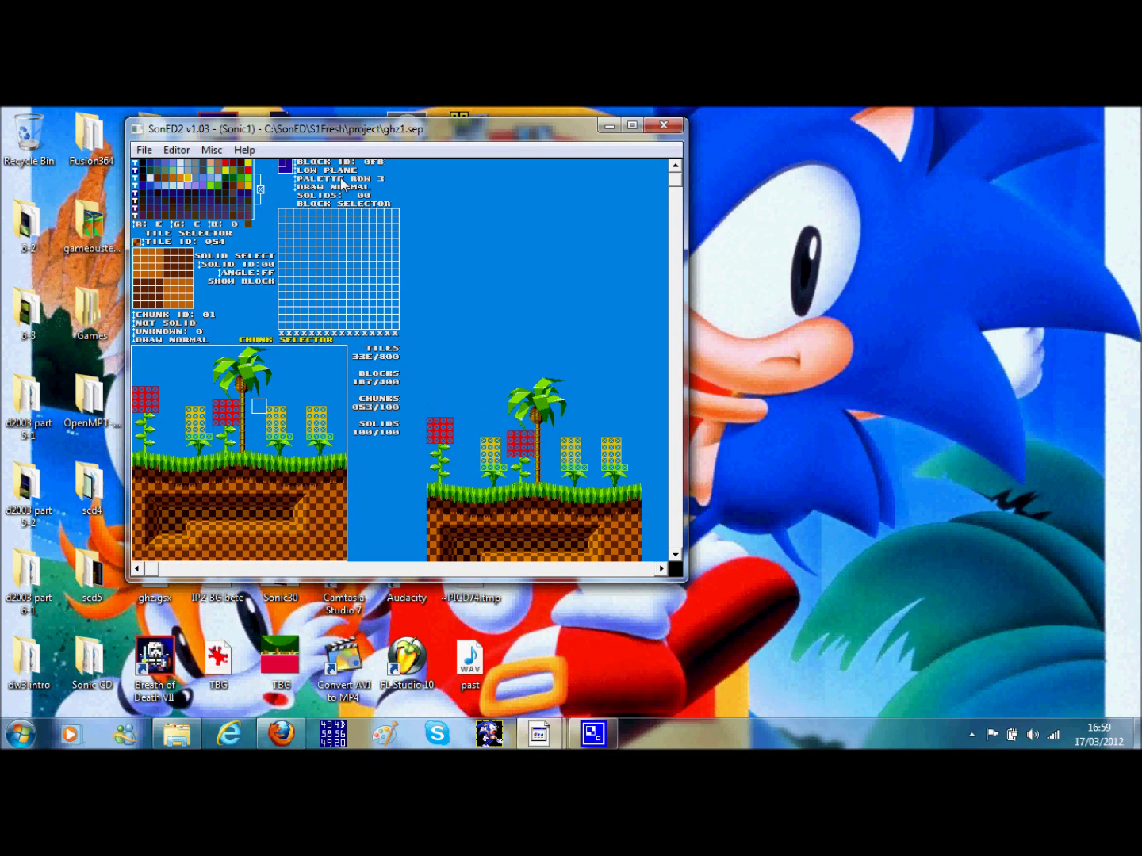
Step: Browse the Block Selector, pick checkerboard block 001, and toggle it to HIGH PLANE and back to LOW
click(342, 203)
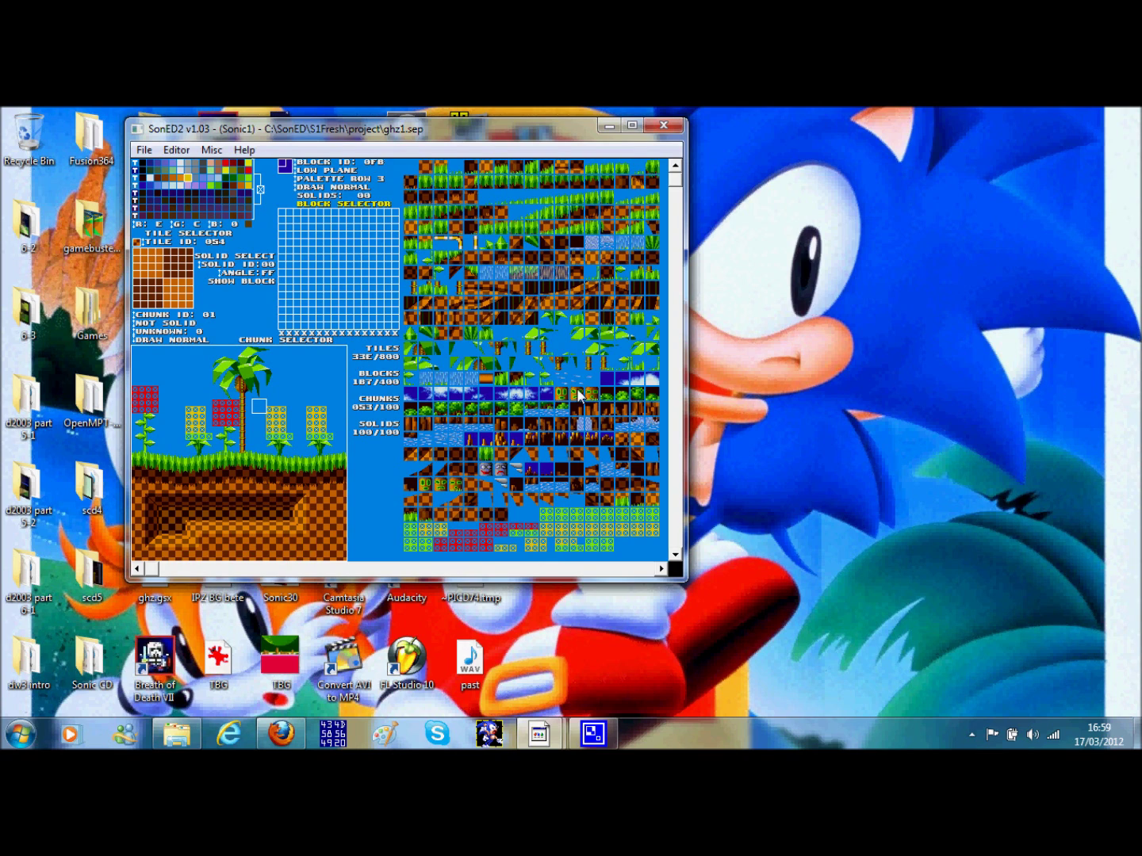
click(561, 407)
click(518, 463)
click(539, 507)
click(440, 250)
click(424, 168)
click(297, 175)
click(297, 176)
Step: Toggle block 001's DRAW setting between NORMAL and B-WARD several times, finishing on NORMAL
click(289, 169)
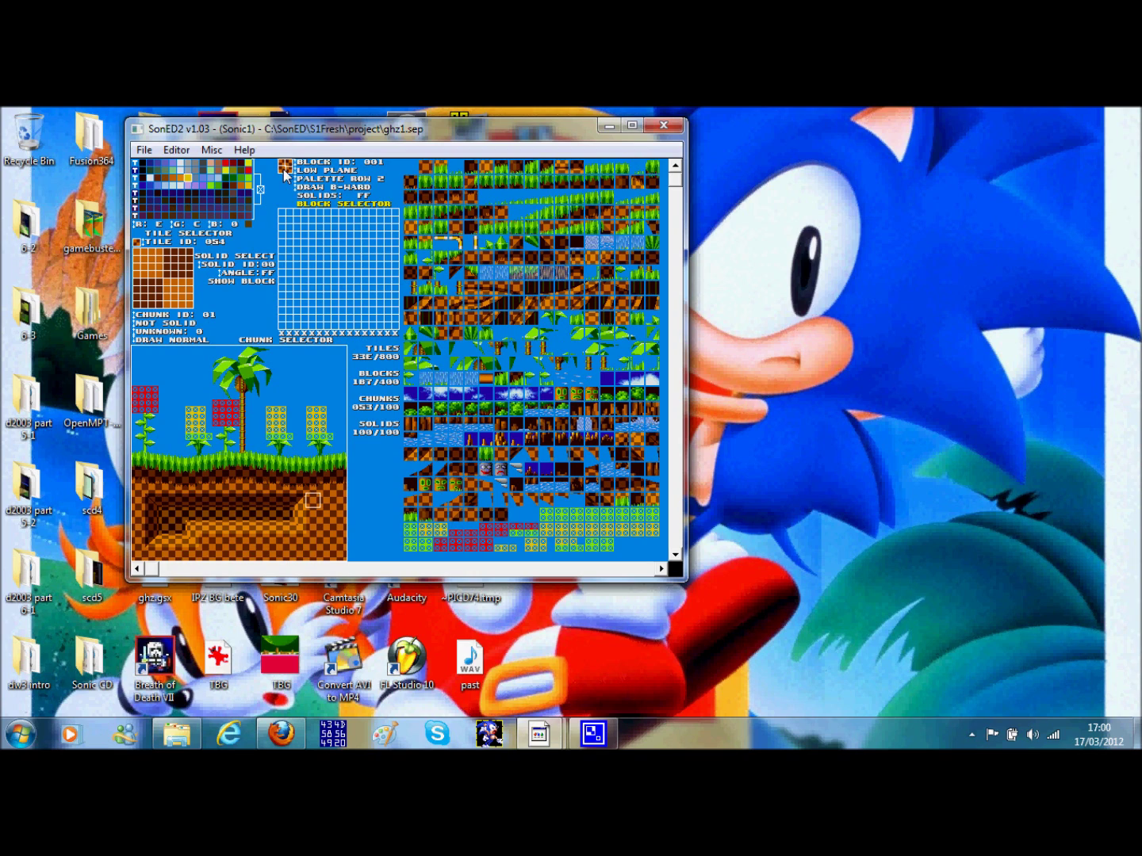
click(284, 174)
click(286, 174)
click(282, 168)
Step: Paint the checkerboard tile's pixels orange, including the lower-left area, then select the darker brown colour
click(174, 180)
mouse_move(168, 275)
mouse_down()
mouse_move(174, 252)
mouse_move(176, 274)
mouse_move(187, 258)
mouse_up()
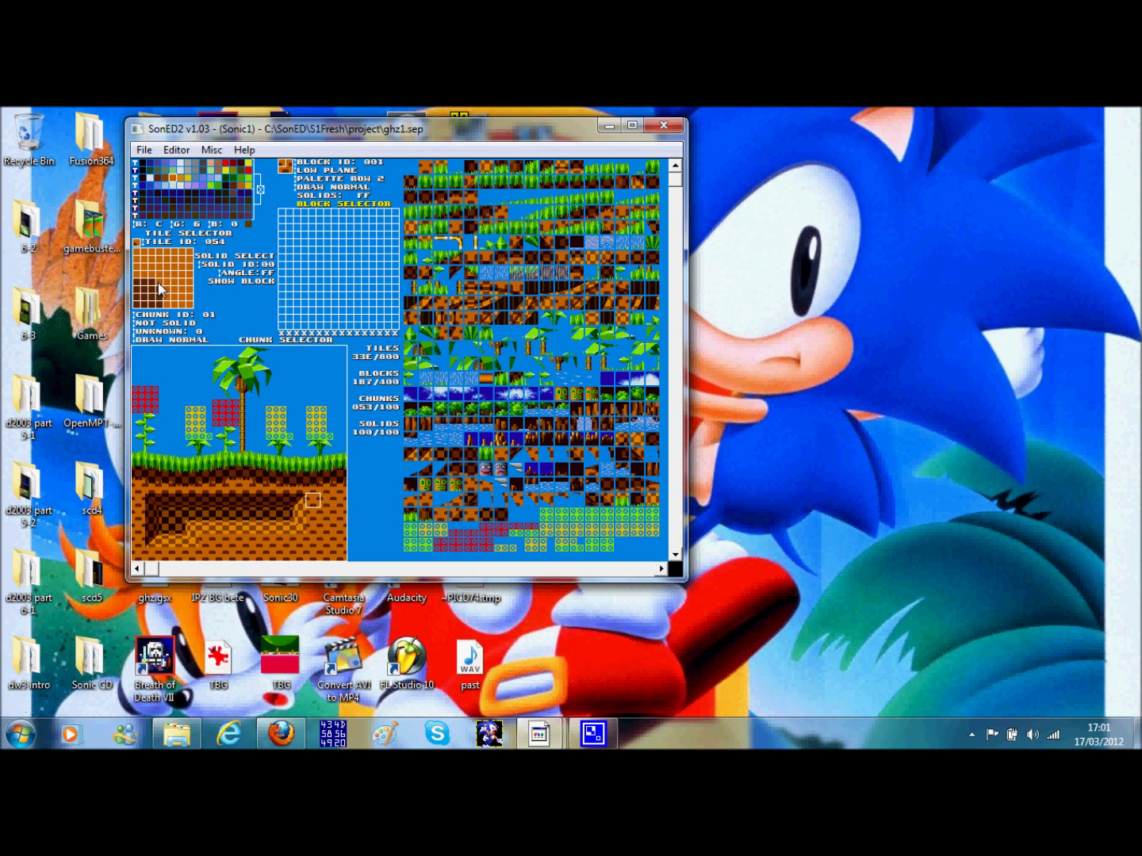
drag(156, 316, 145, 306)
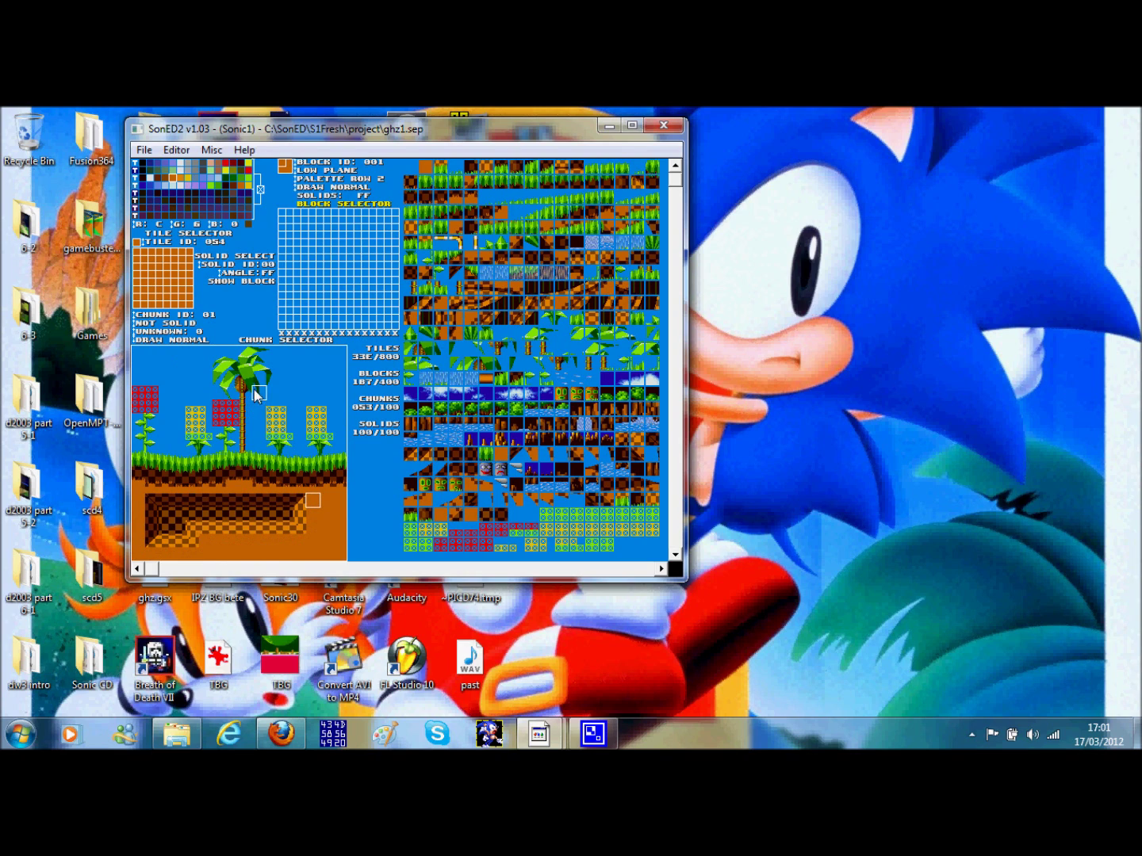
click(168, 178)
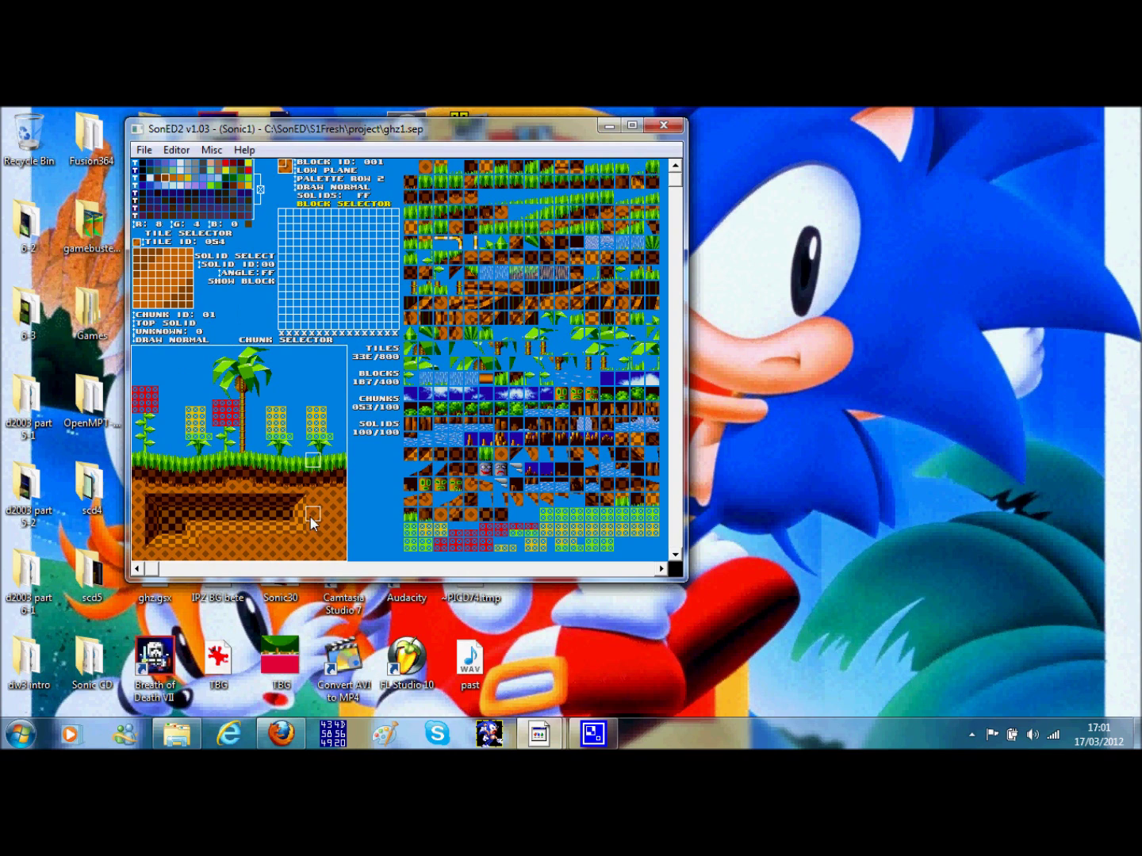
Step: Change block 001's draw mode to B-WARD
click(296, 187)
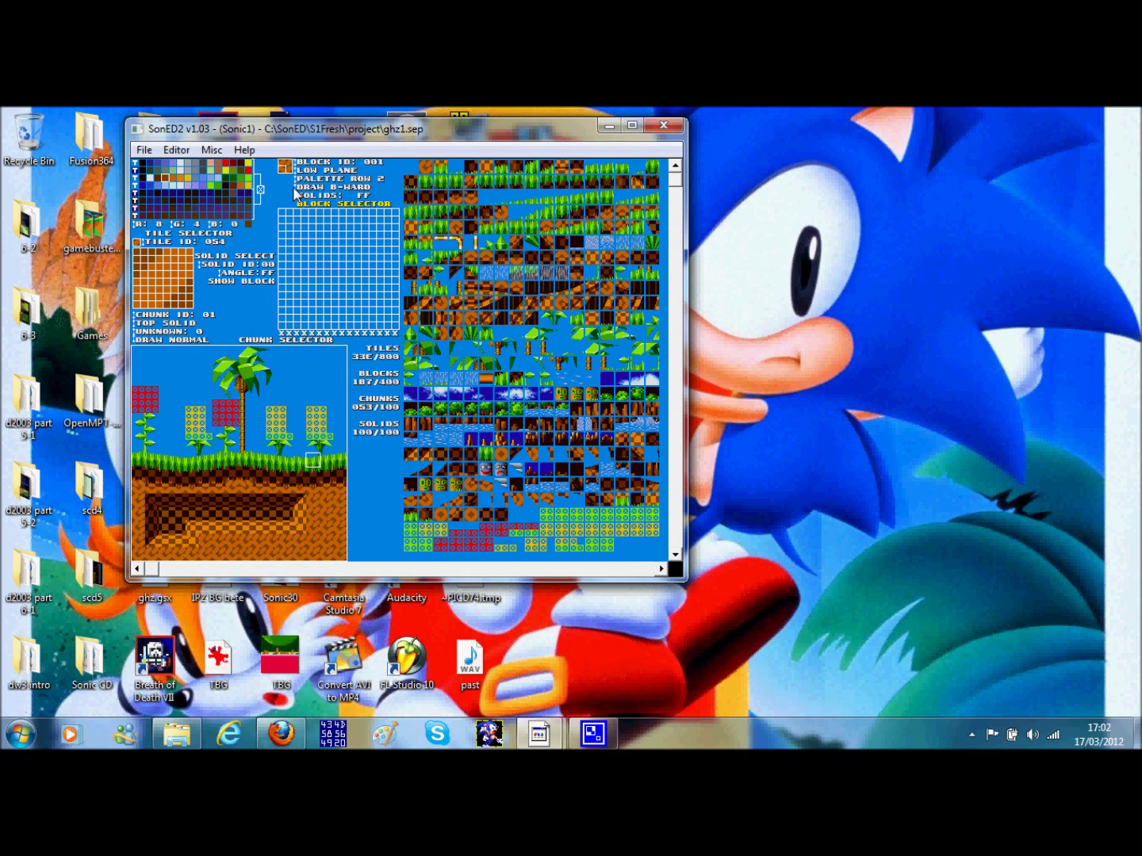
click(295, 189)
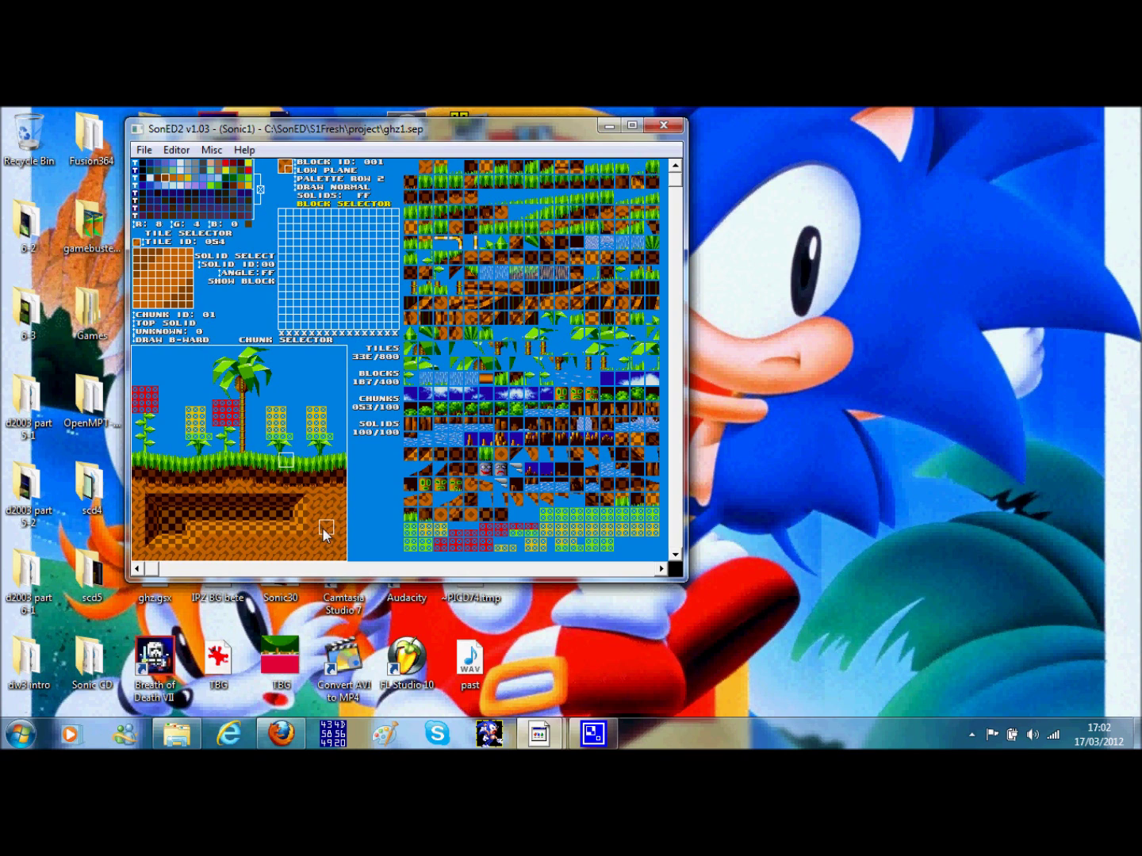
click(296, 189)
click(297, 187)
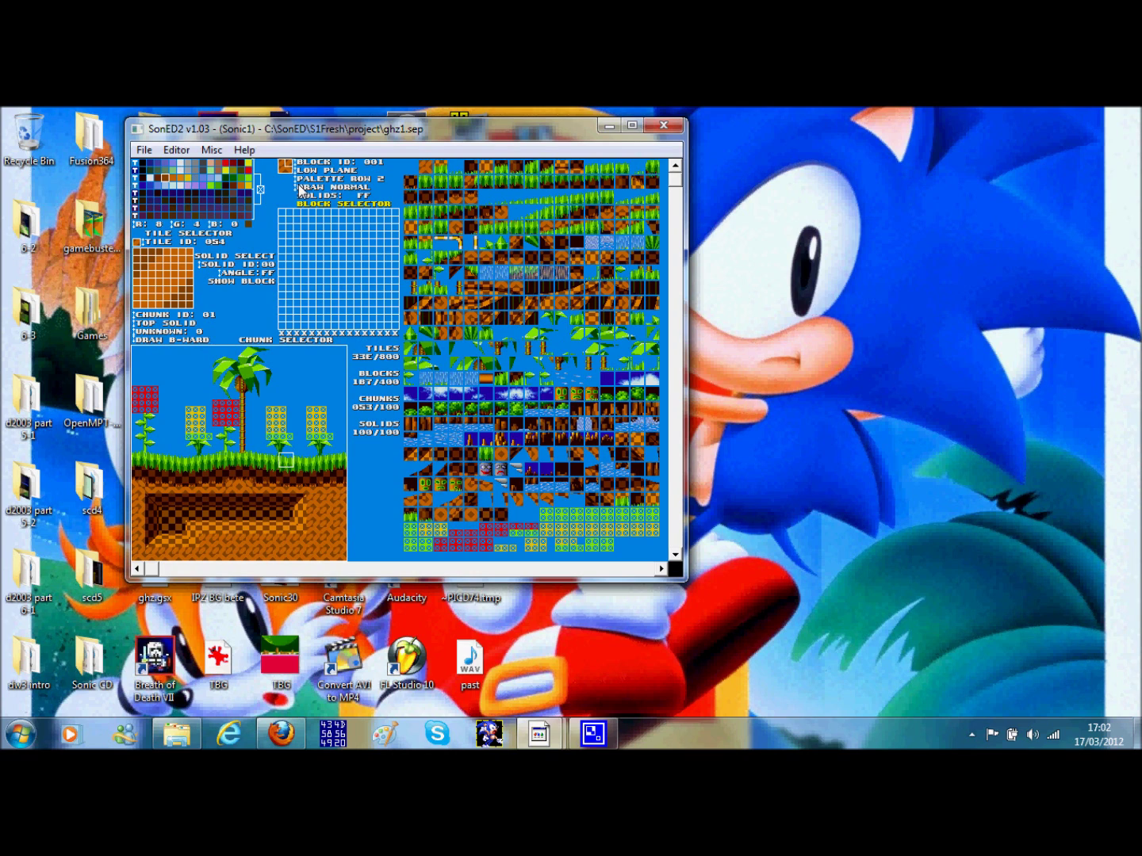
click(297, 190)
click(290, 183)
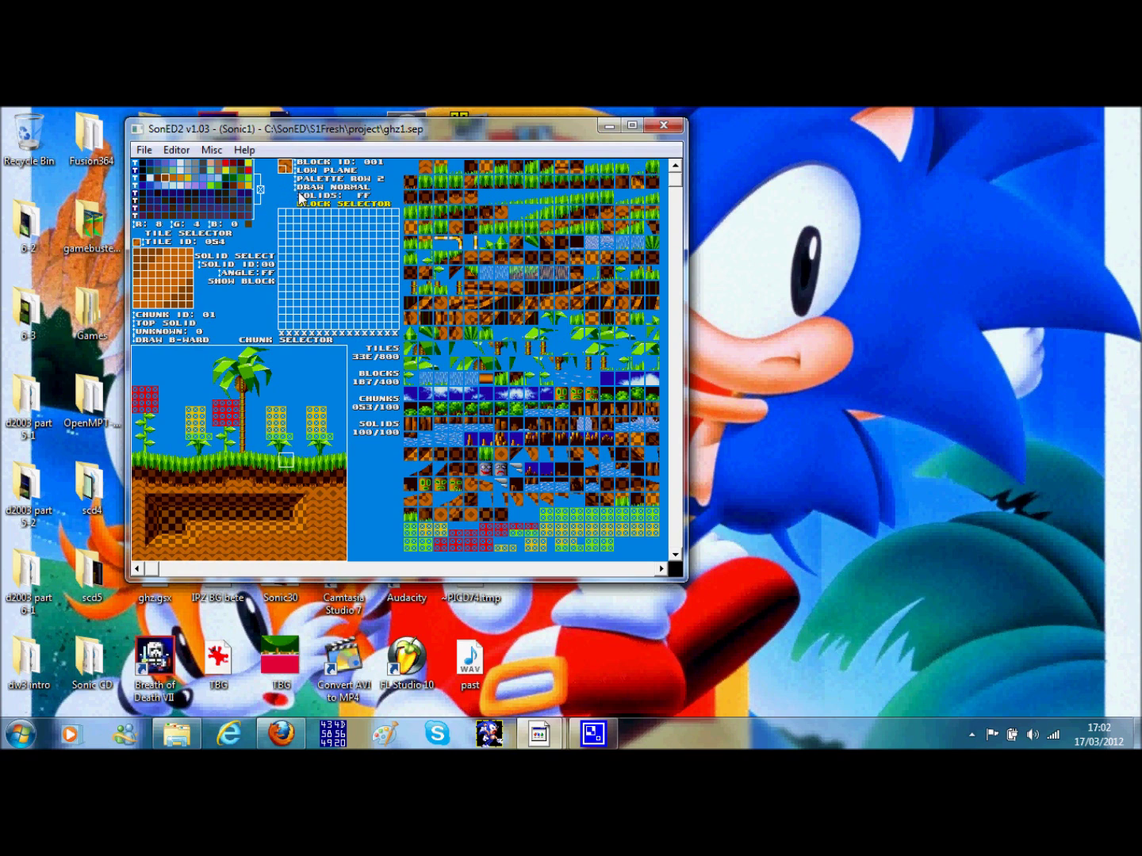
click(298, 190)
click(298, 190)
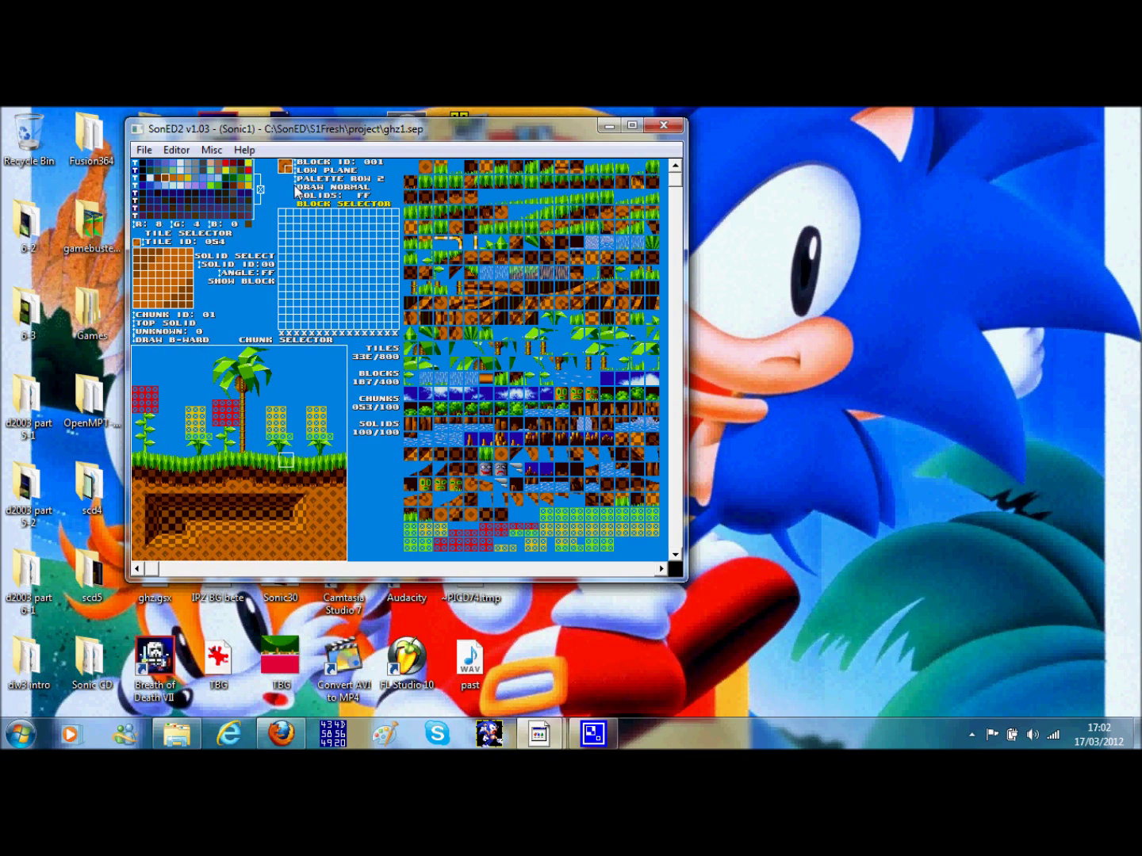
click(324, 505)
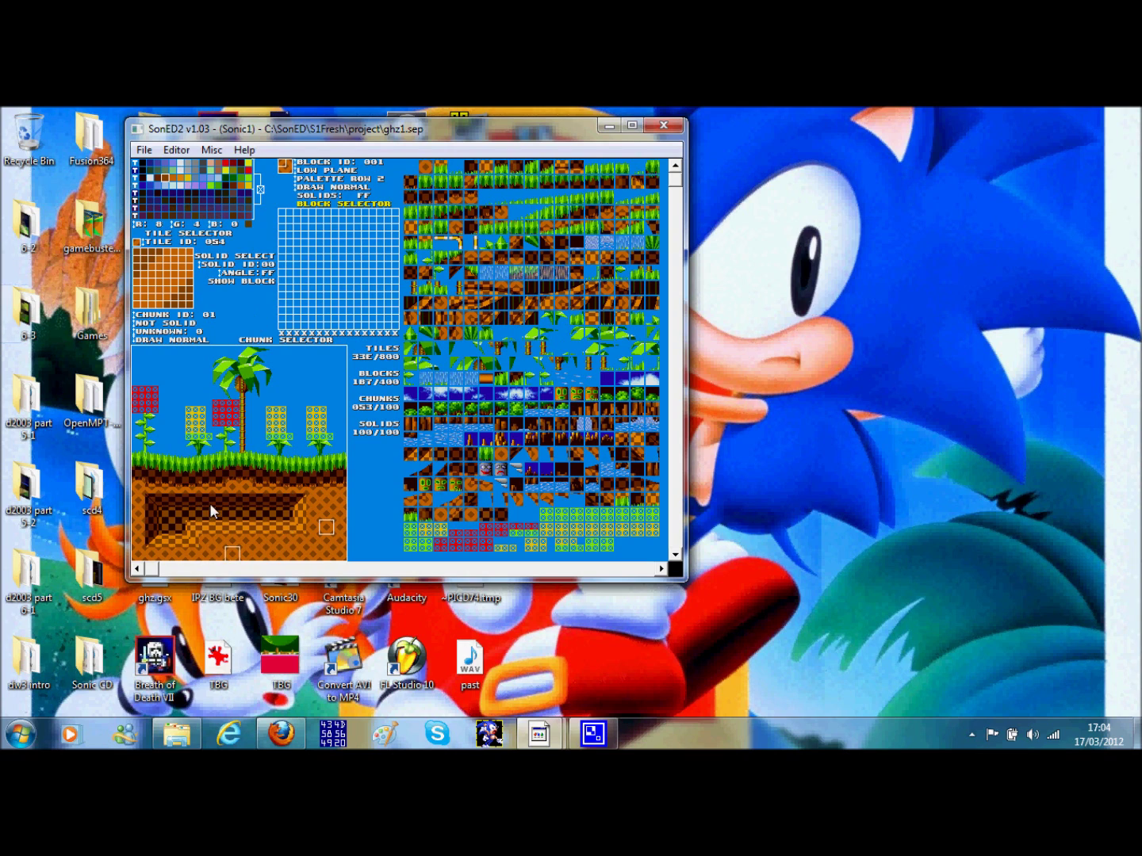
Step: Sample ground blocks from the level and view tile 053, then go back to block 001 and tile 054
right_click(138, 474)
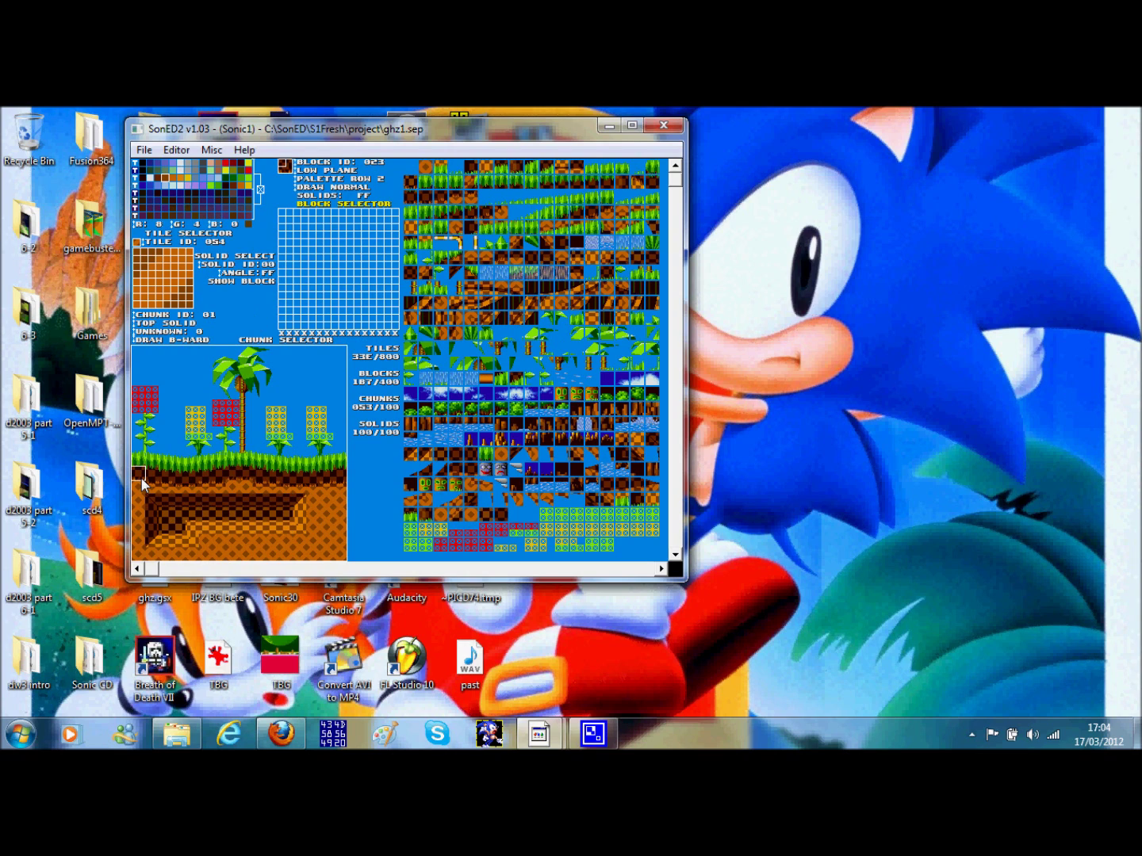
click(283, 169)
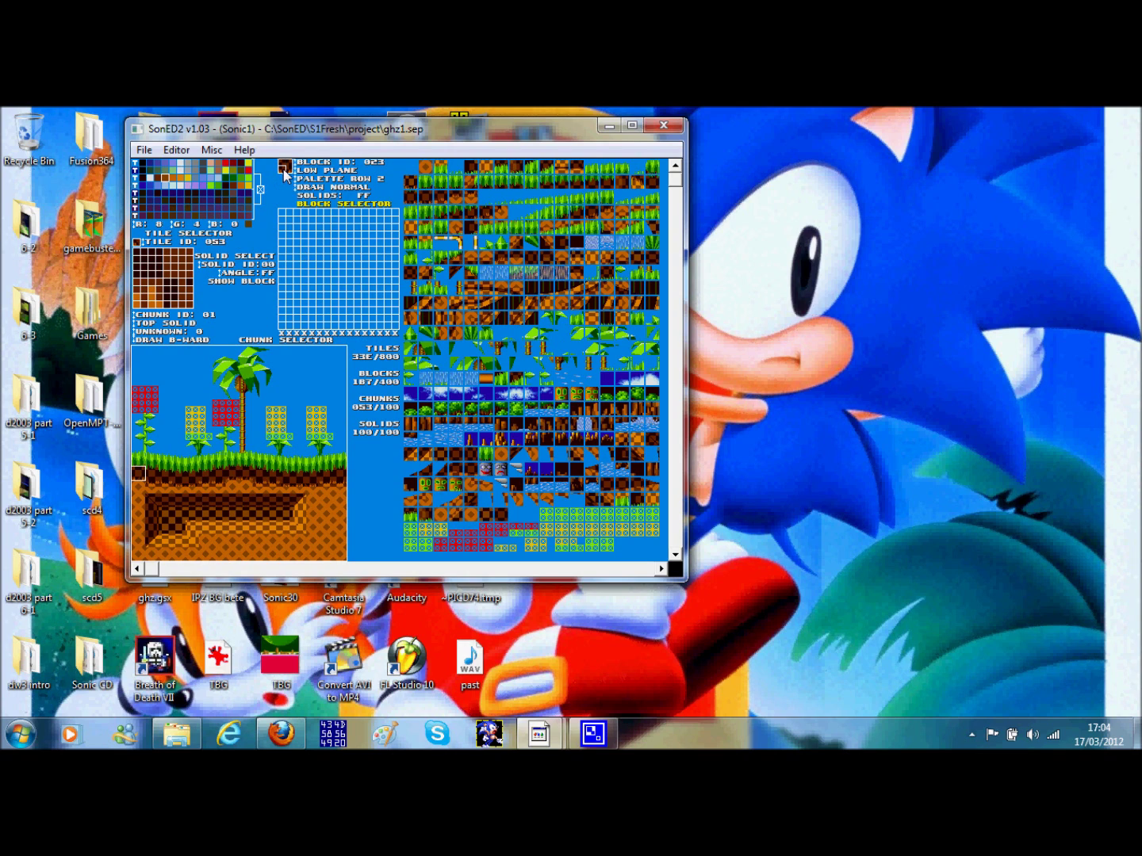
right_click(173, 512)
right_click(313, 524)
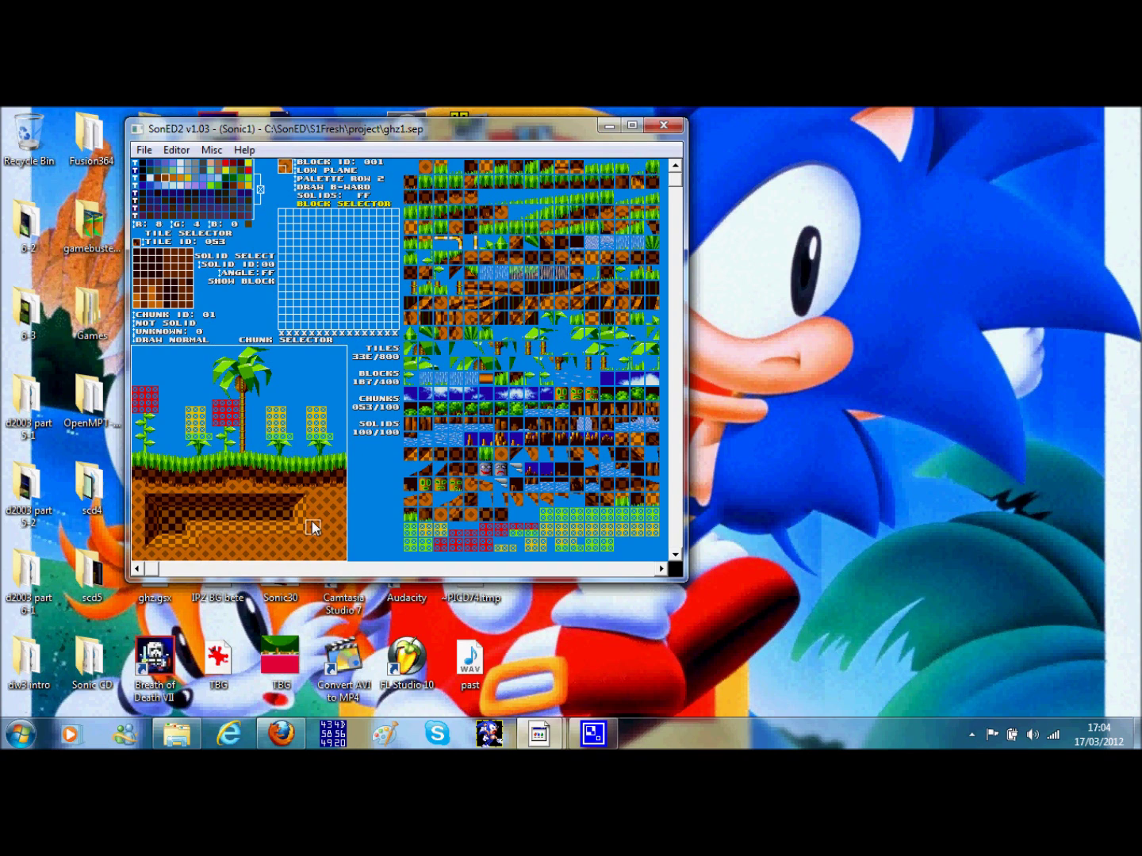
right_click(283, 164)
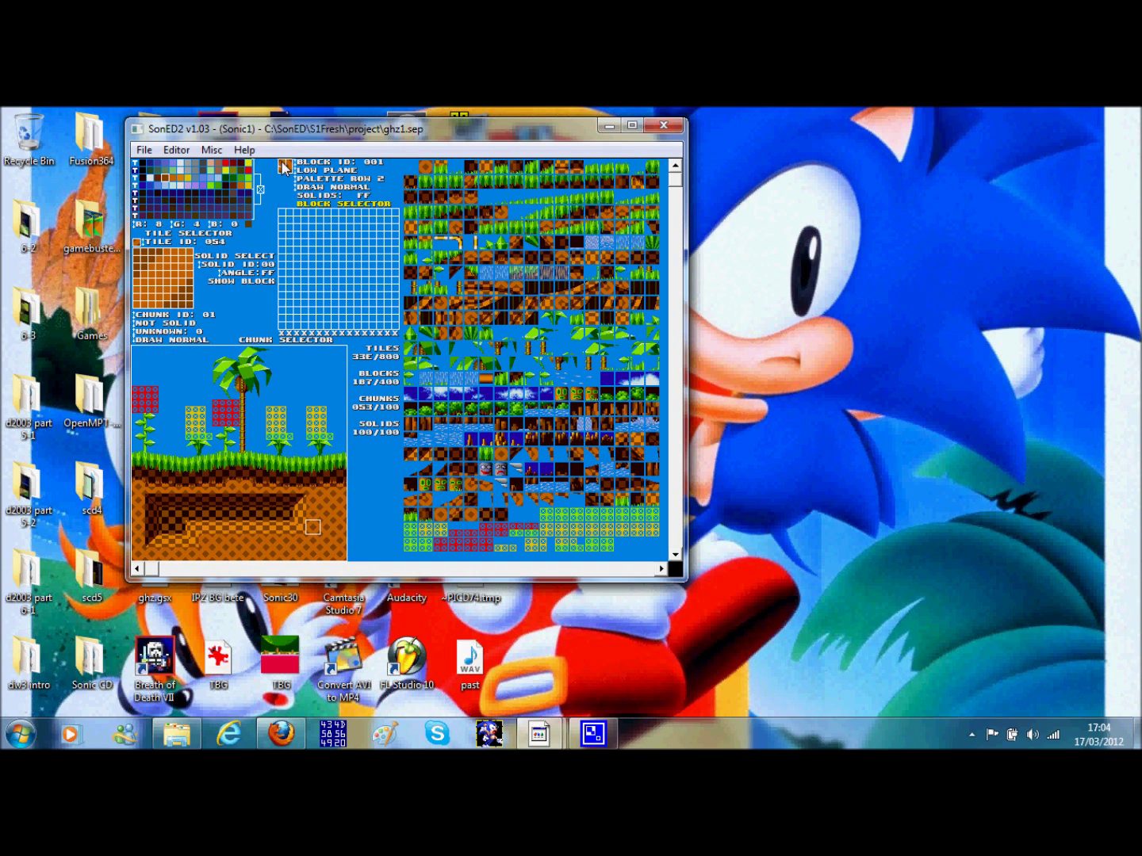